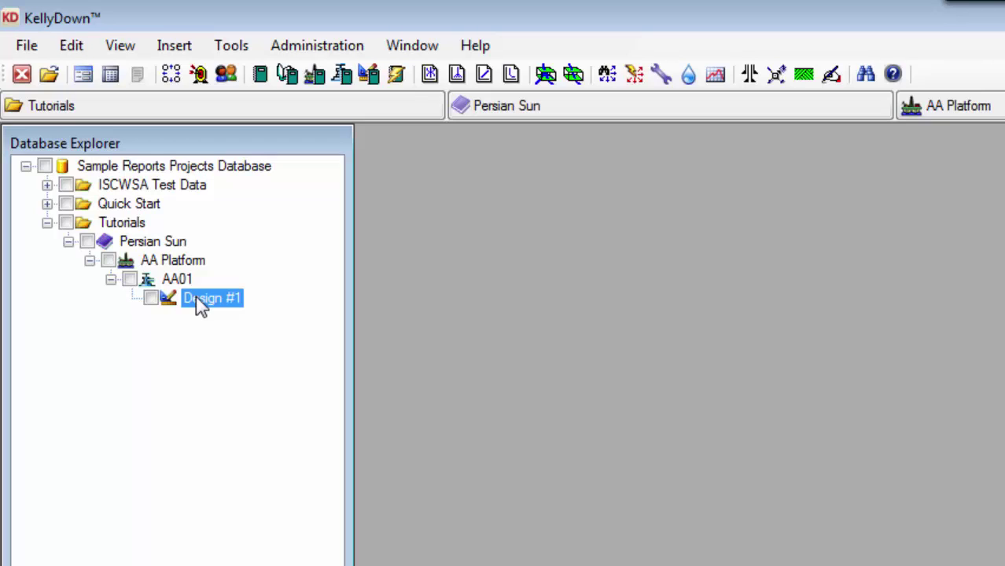
- Open the proposal data for Design #1 and bring up its target list
right_click(199, 305)
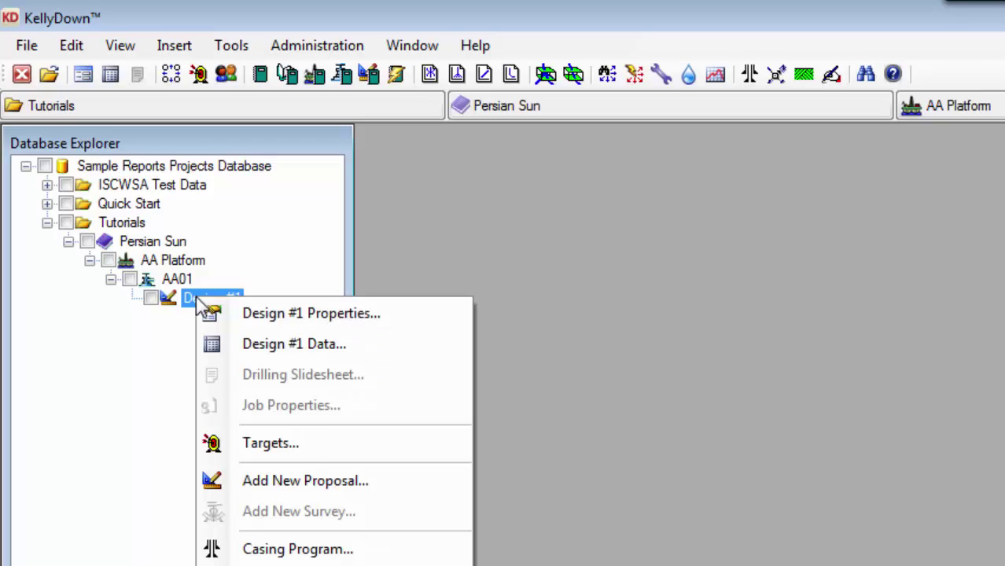
click(347, 346)
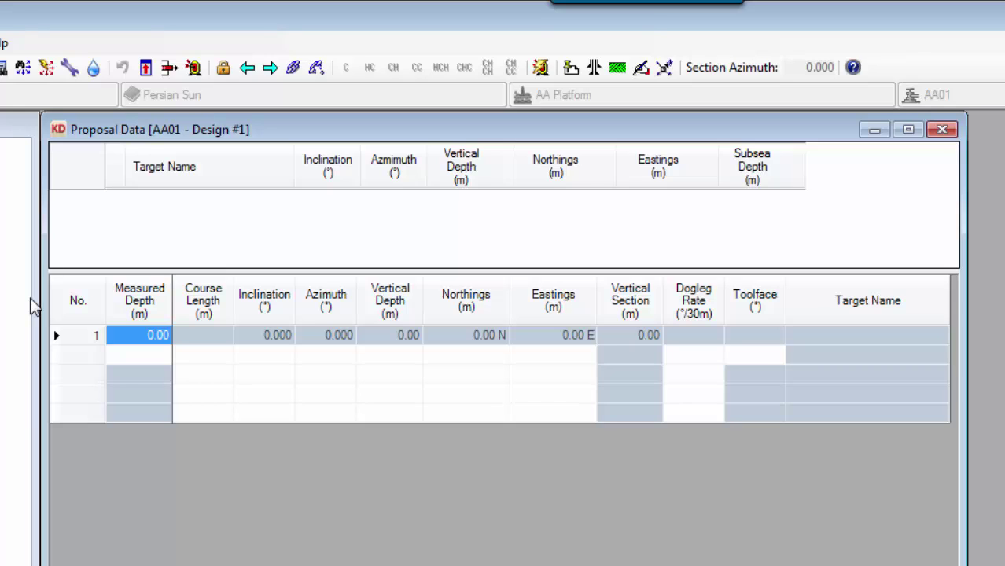
click(34, 309)
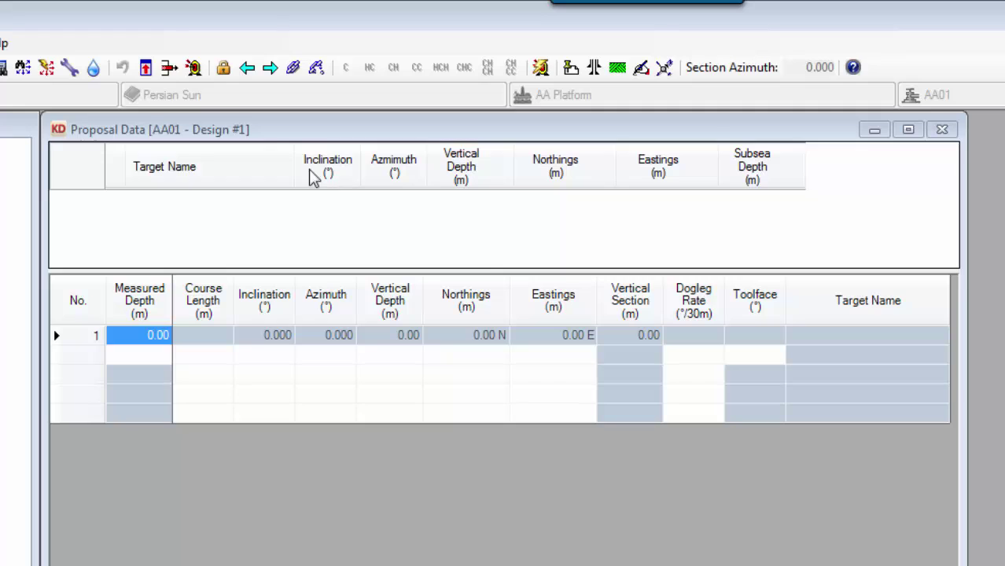
click(194, 68)
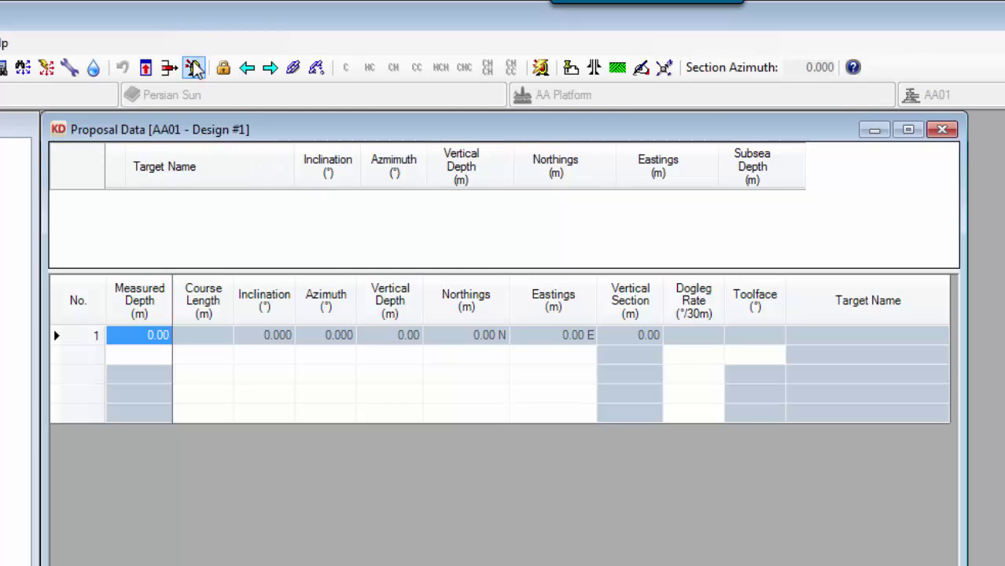
click(194, 69)
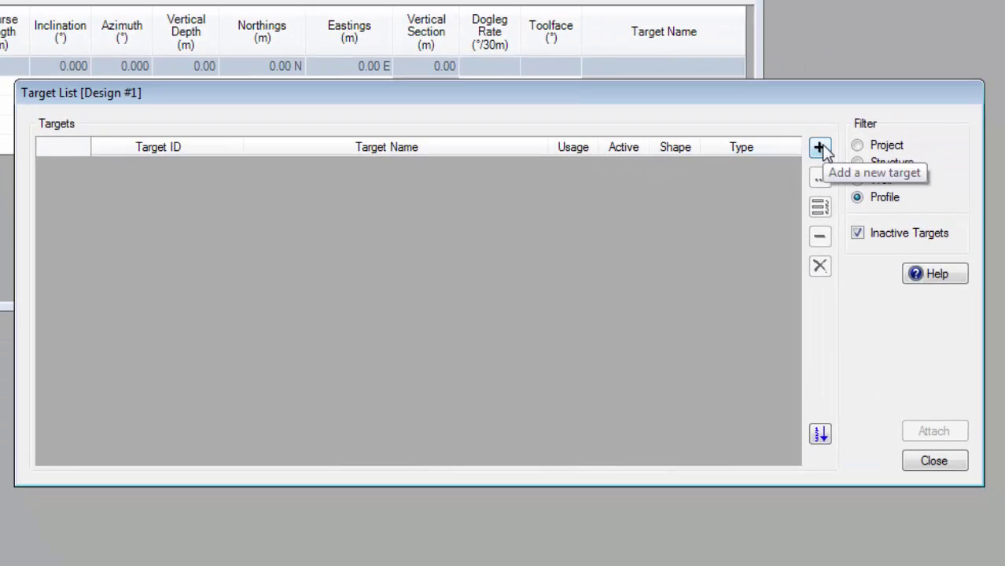
- Add a new target with the ID and name TD, shaped as a circle with a radius of 10.00
click(820, 148)
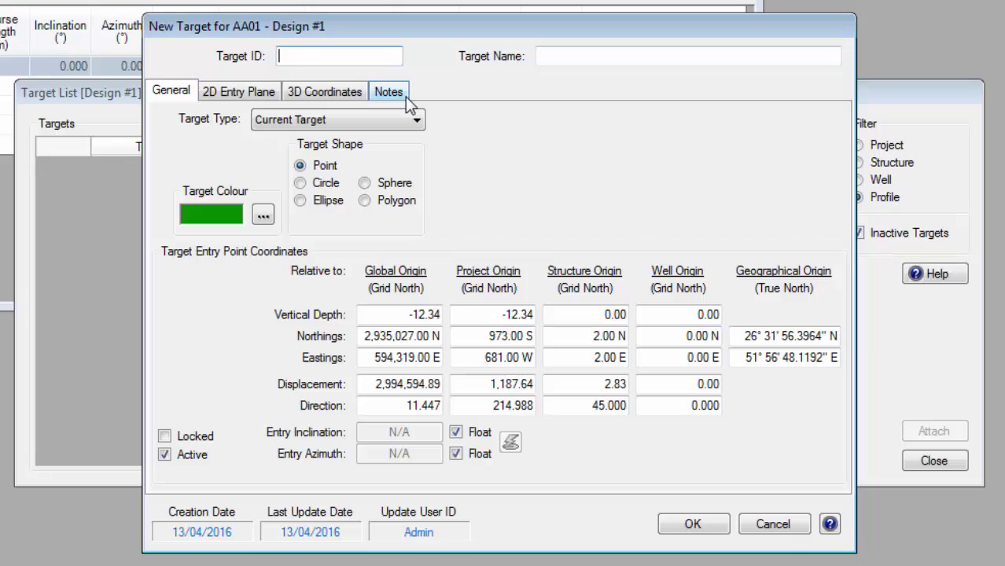
text(TD)
key(Tab)
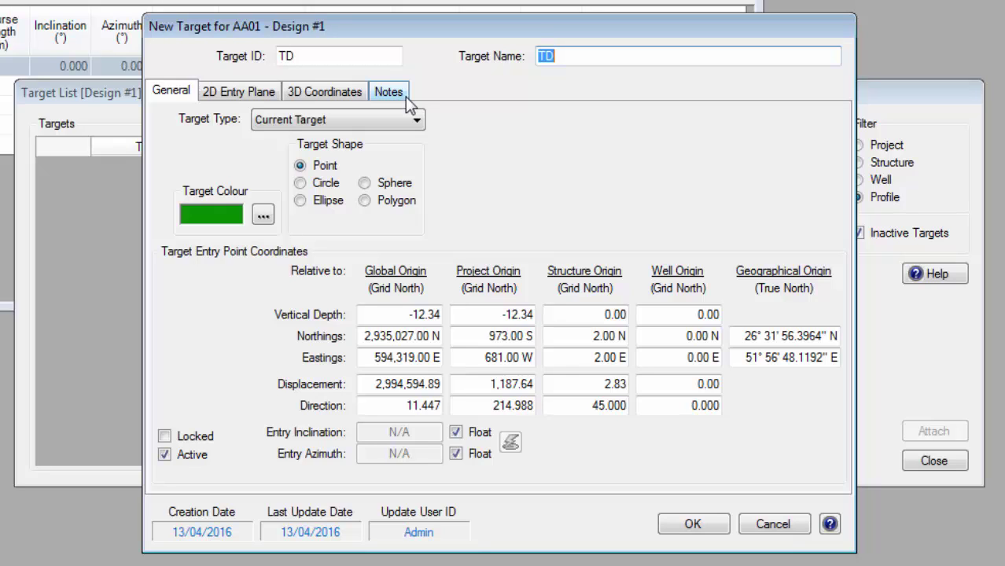
click(300, 183)
click(818, 139)
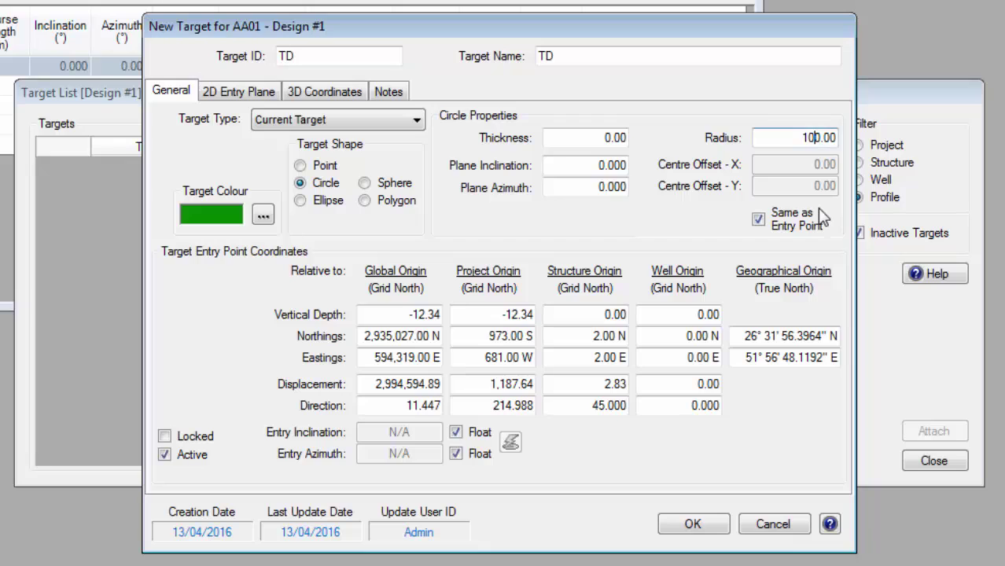
key(BackSpace)
key(Tab)
- Set target TD's plane inclination to 90 and its plane azimuth to 76 degrees
click(588, 165)
text(90)
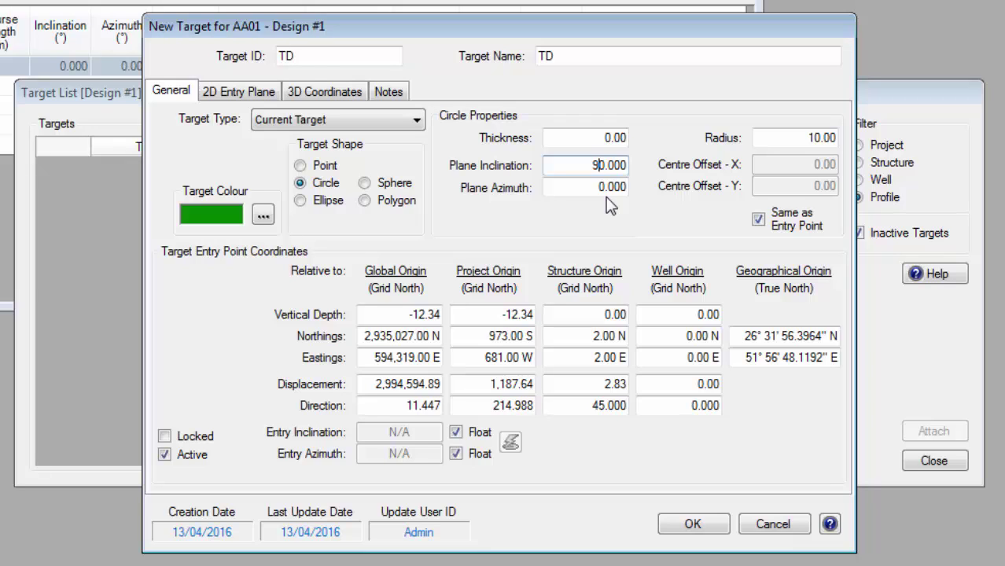
key(Tab)
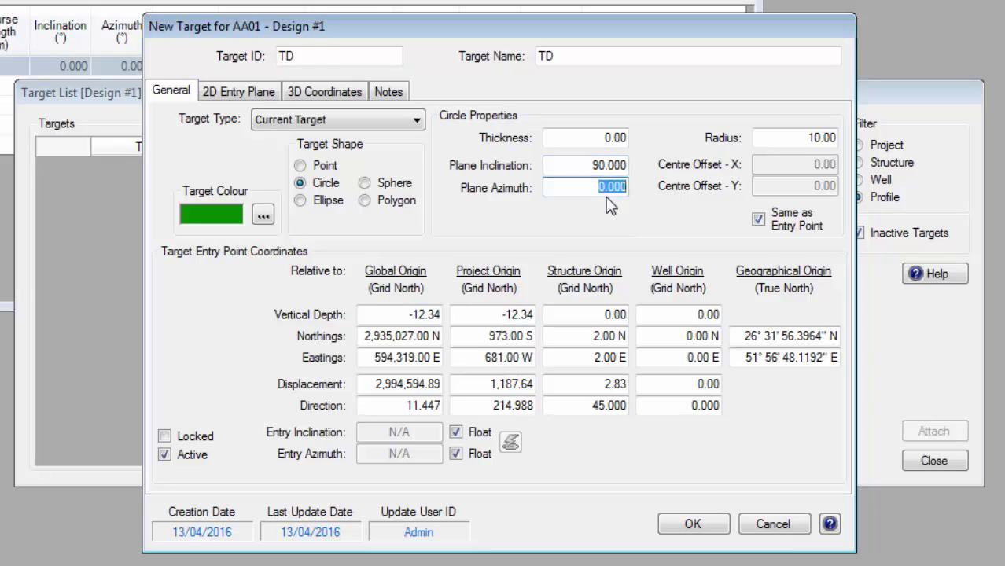
key(Tab)
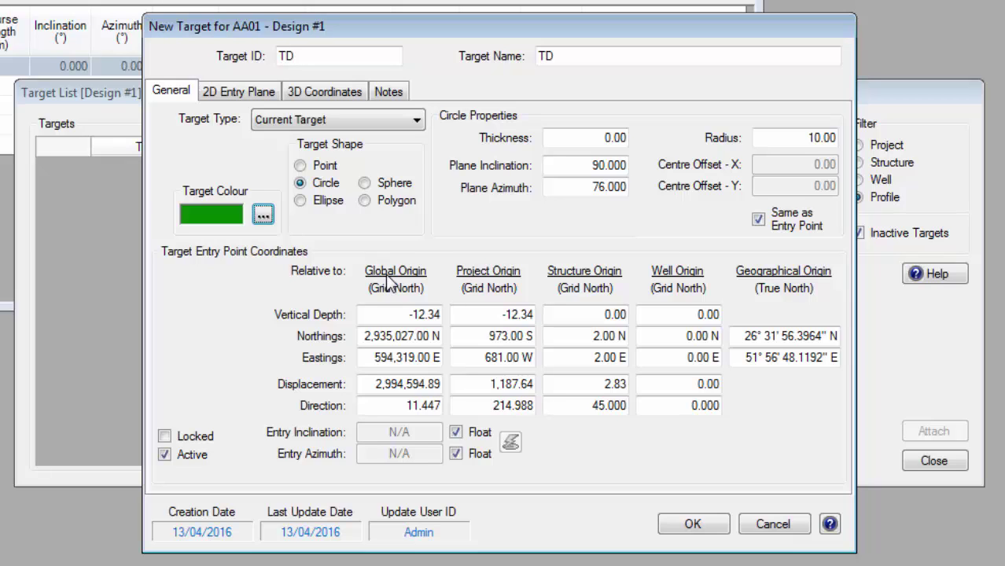
- Set target TD's vertical depth relative to the global origin to 1000 m
click(385, 313)
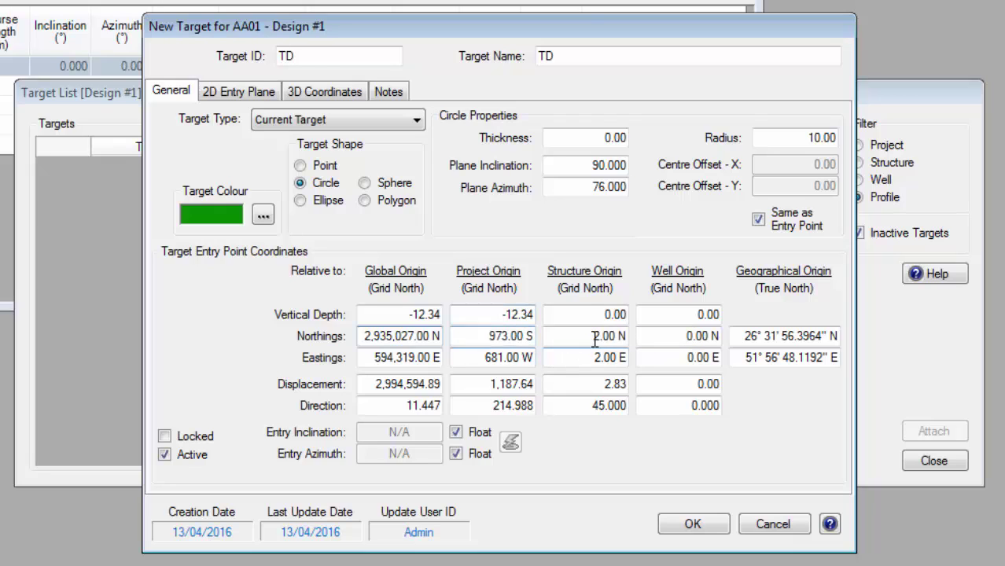
click(592, 314)
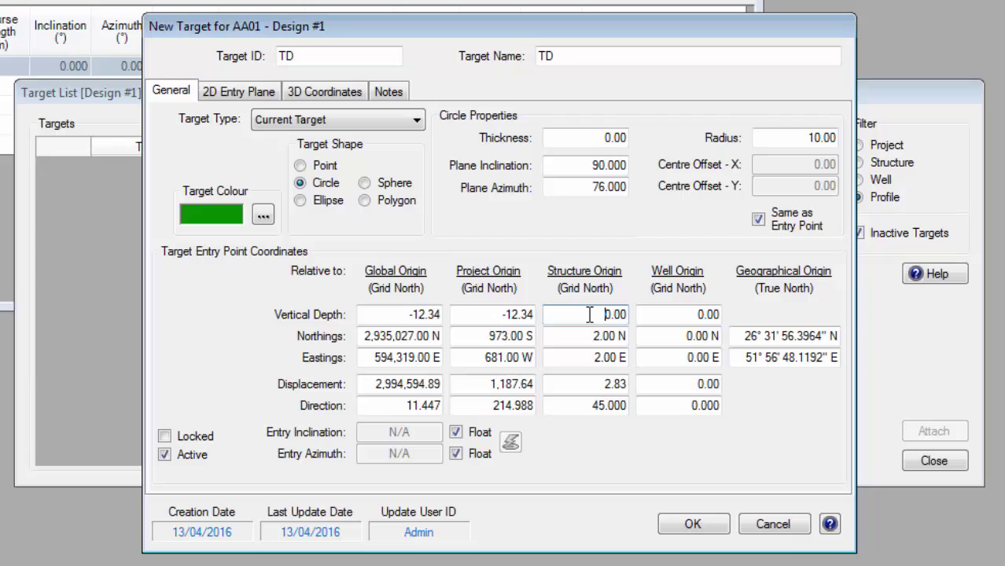
click(679, 313)
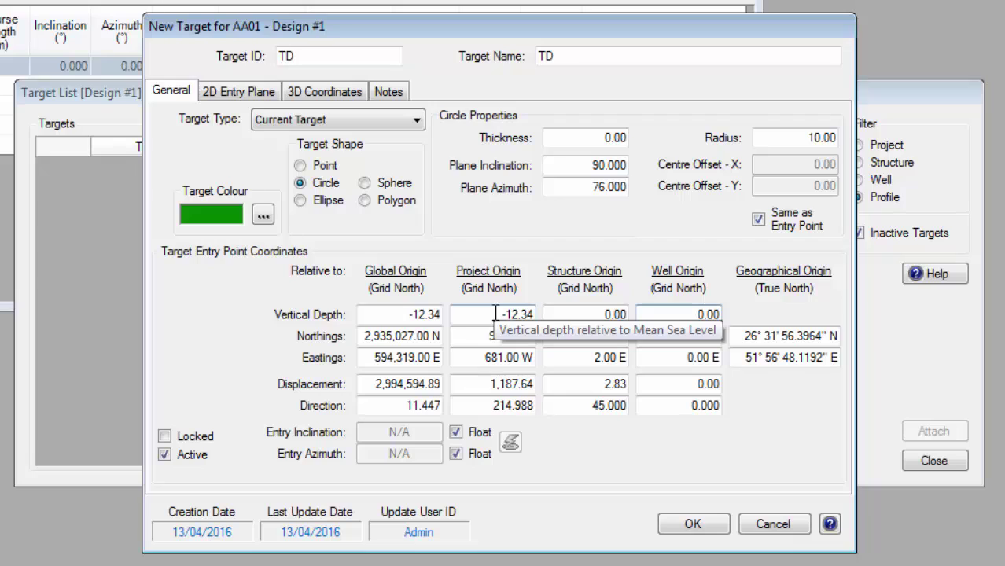
click(389, 315)
drag(390, 314, 452, 315)
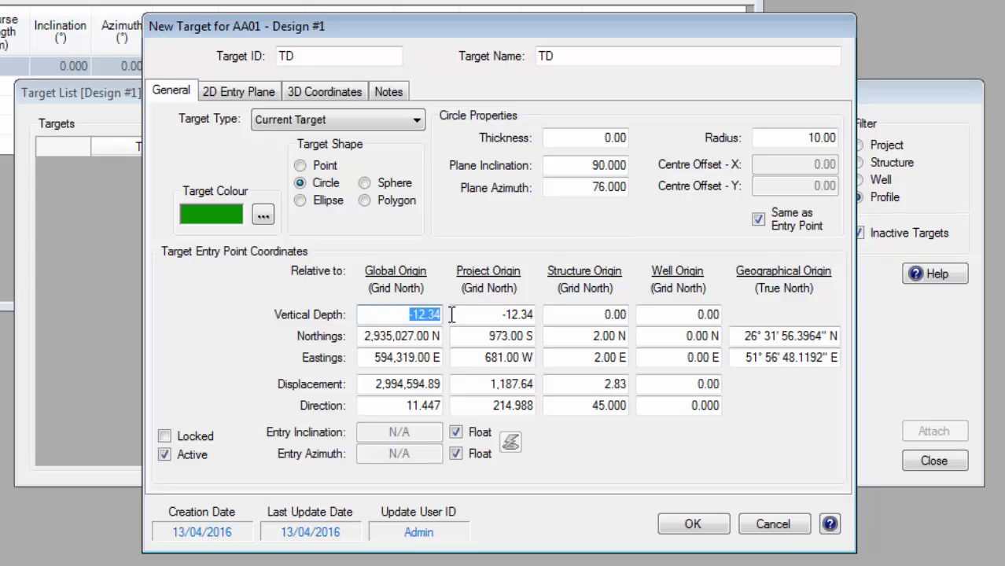
text(1000)
key(Tab)
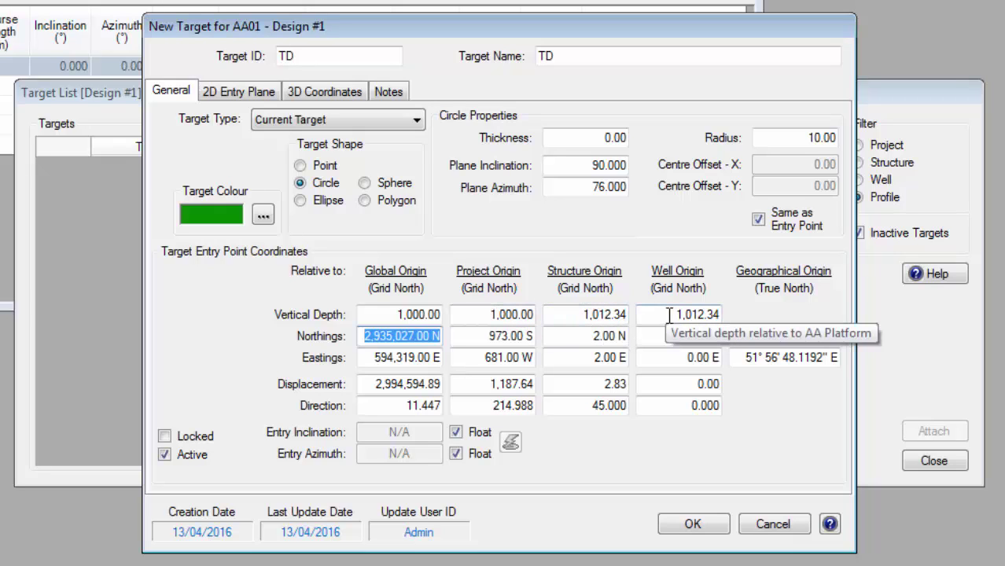
- Place target TD at northings 500 N and eastings 5000 E relative to the well origin, and save the target
click(657, 335)
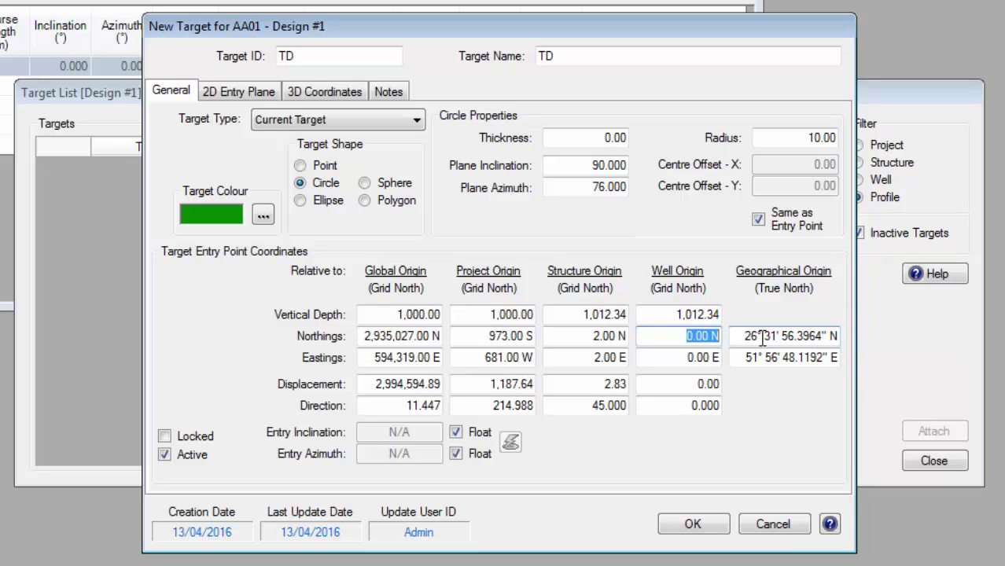
text(500)
key(Tab)
text(5,00)
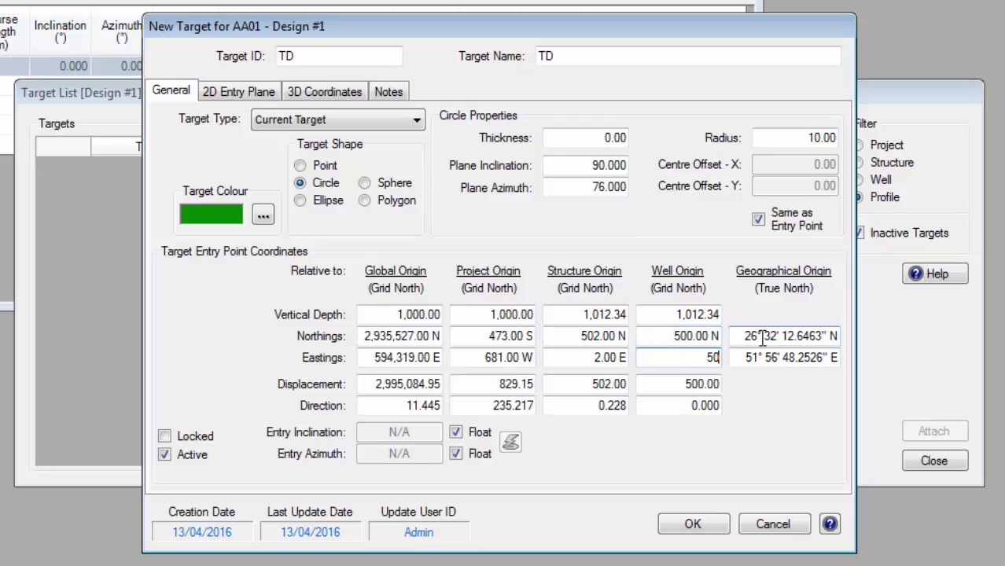
text(00)
key(Tab)
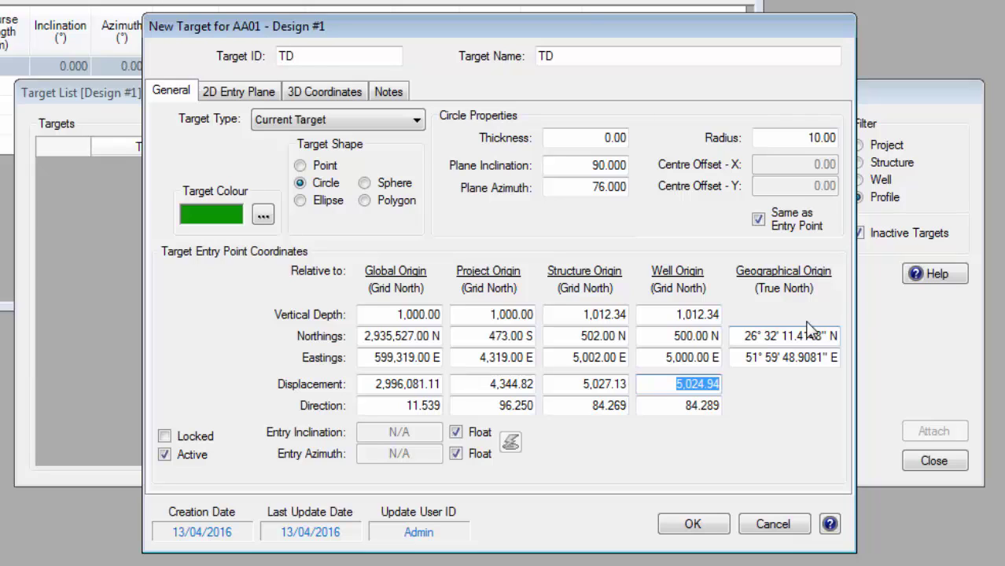
click(663, 334)
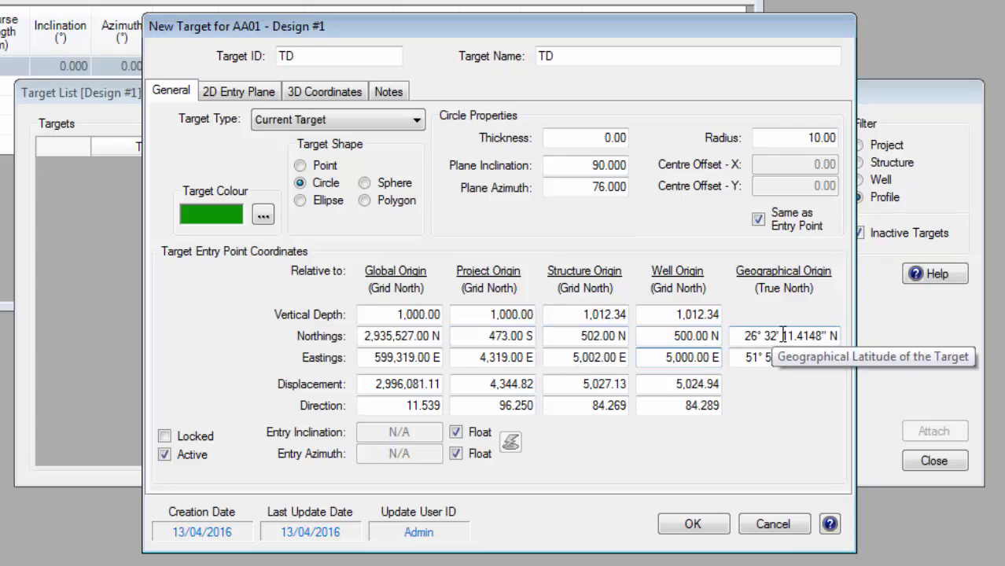
click(710, 525)
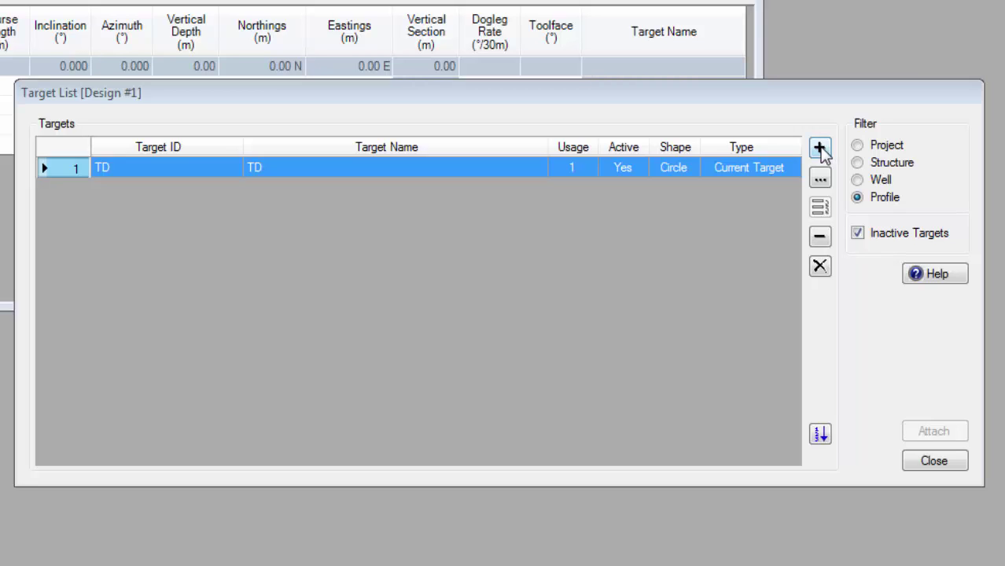
- Add a second target with the ID and name LP, shaped as a circle with a radius of 10.00
click(820, 150)
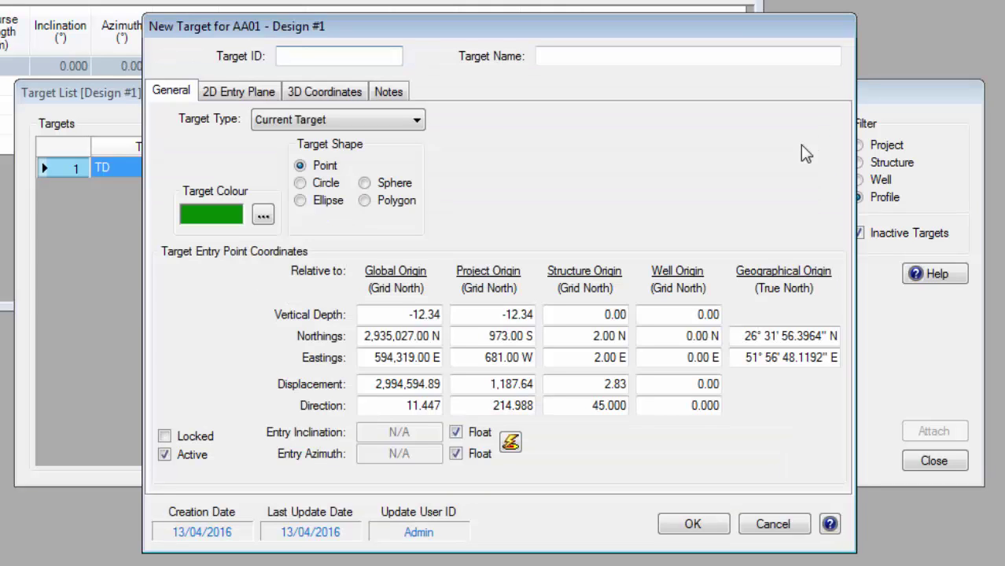
text(LP)
key(Tab)
click(308, 183)
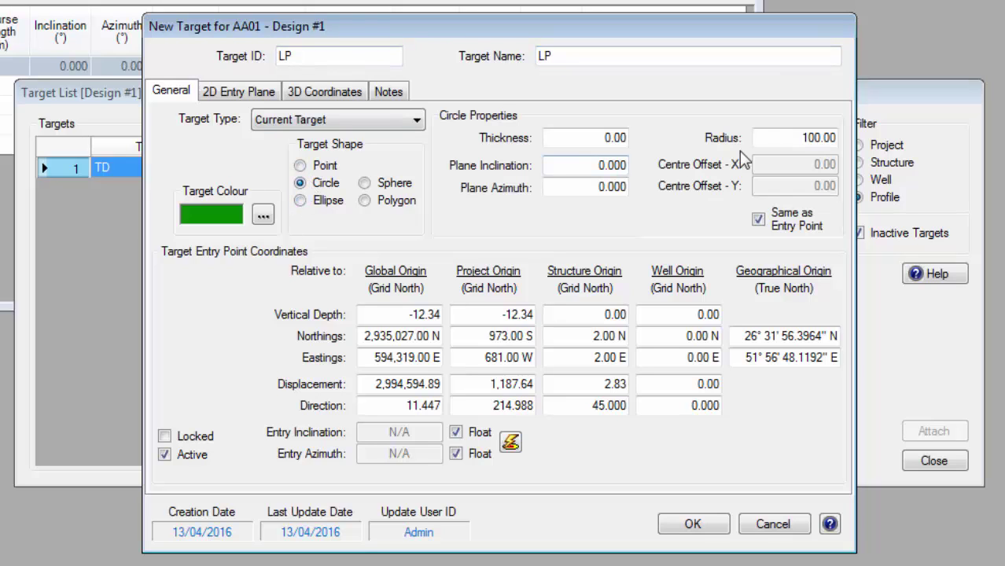
click(818, 138)
key(BackSpace)
key(Tab)
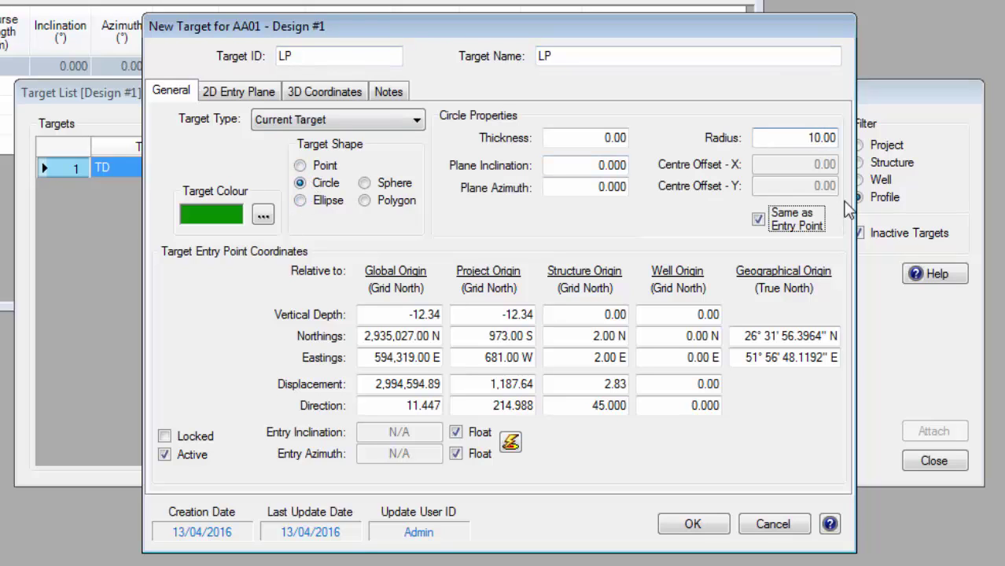
- Change target LP's colour to orange
click(263, 216)
click(435, 144)
click(424, 328)
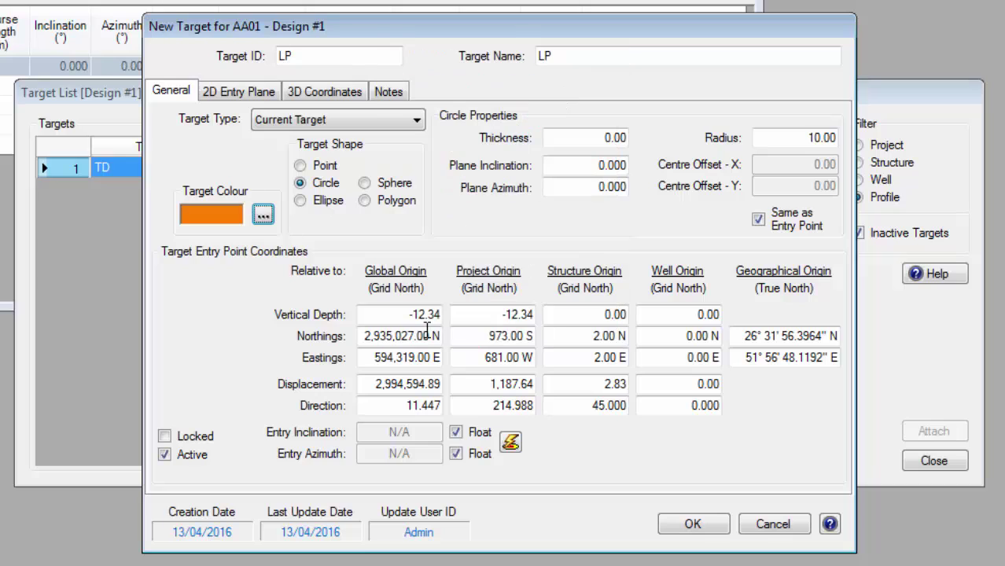
- Set target LP's global vertical depth to 1000 m and its well-relative position to northings 500 S and eastings 1000 E
click(425, 315)
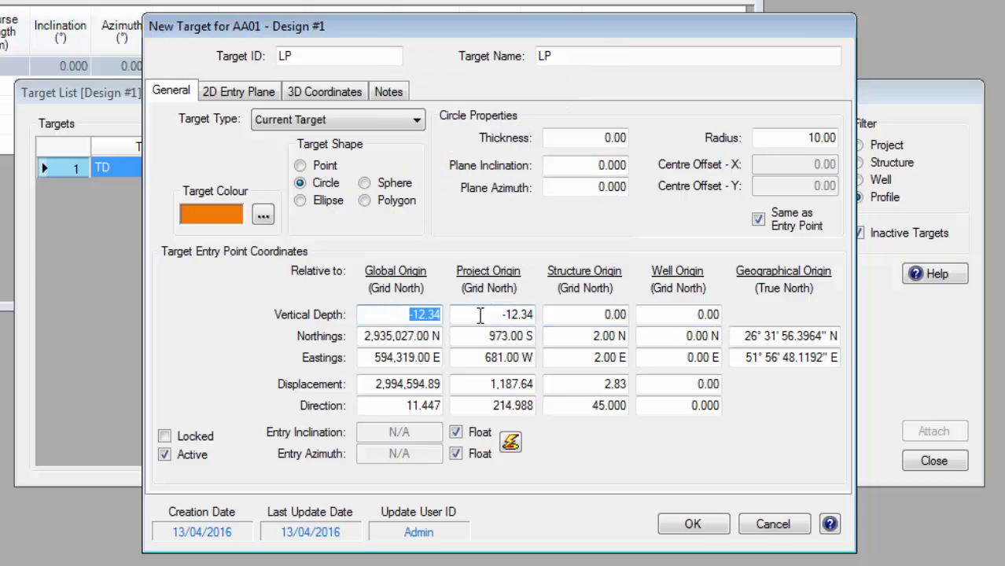
text(1000)
key(Tab)
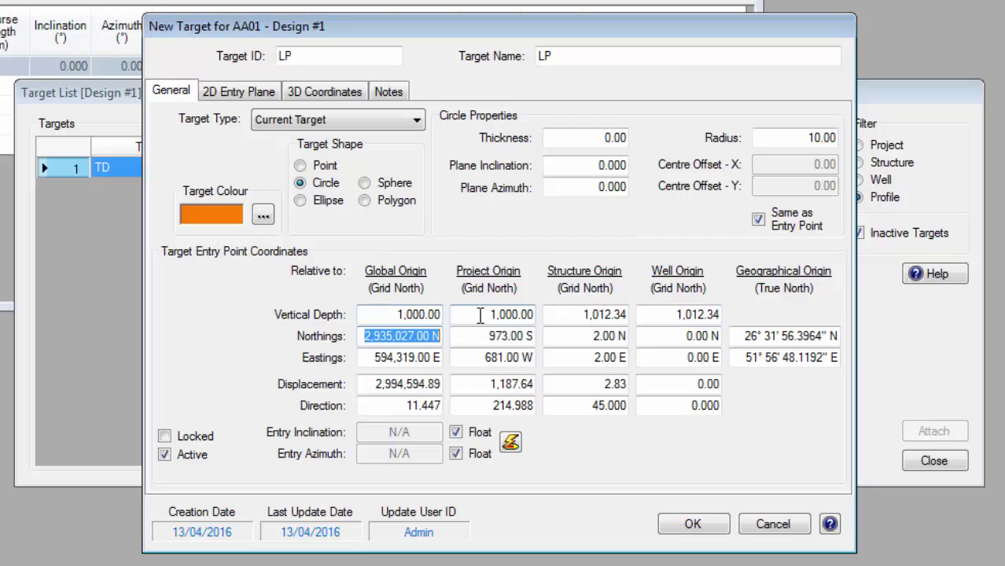
drag(686, 336, 760, 337)
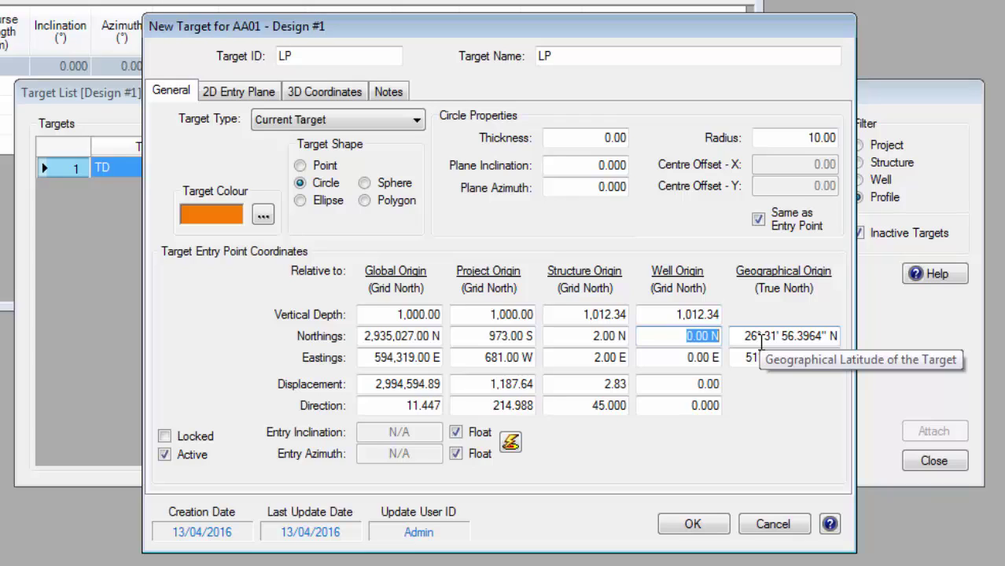
text(500.00 )
text(S)
key(Tab)
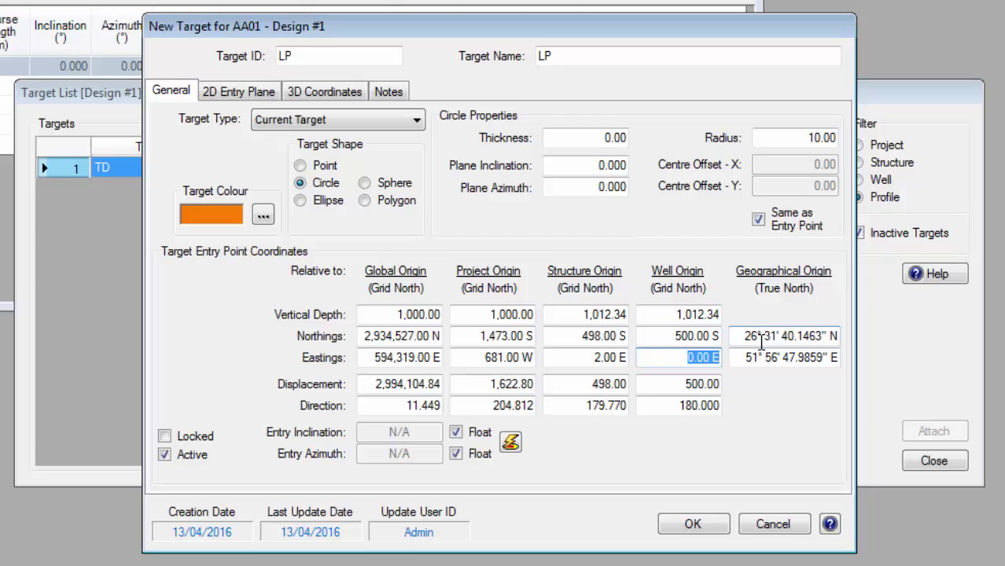
text(1000)
key(Tab)
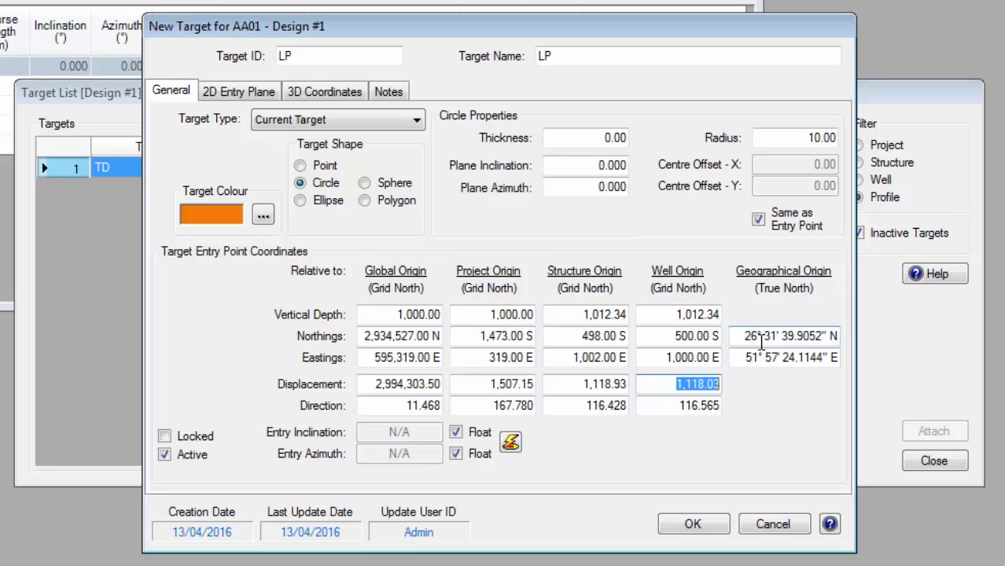
- Calculate target LP's entry inclination and azimuth by aiming at TD, save the target and close the target list
click(510, 443)
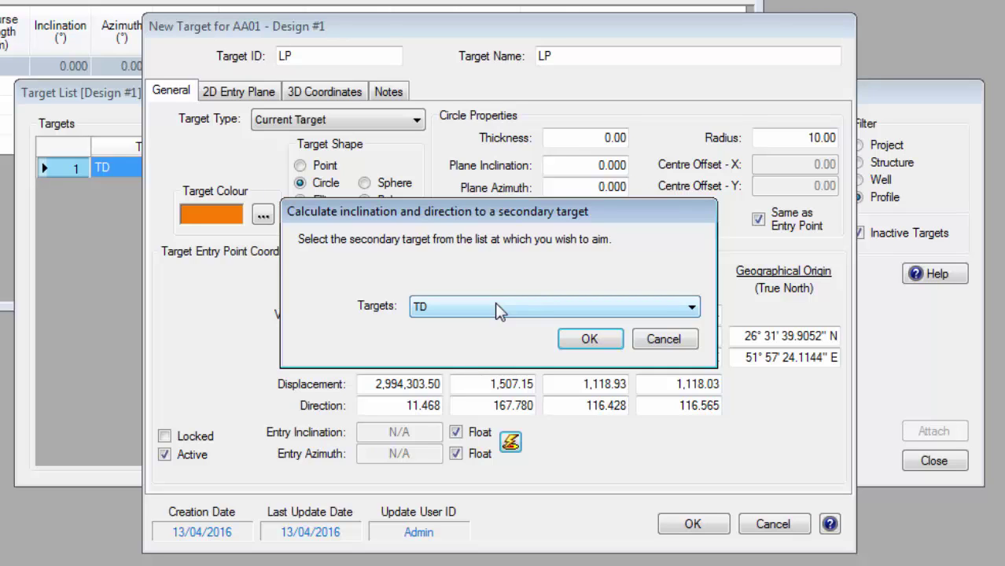
click(595, 340)
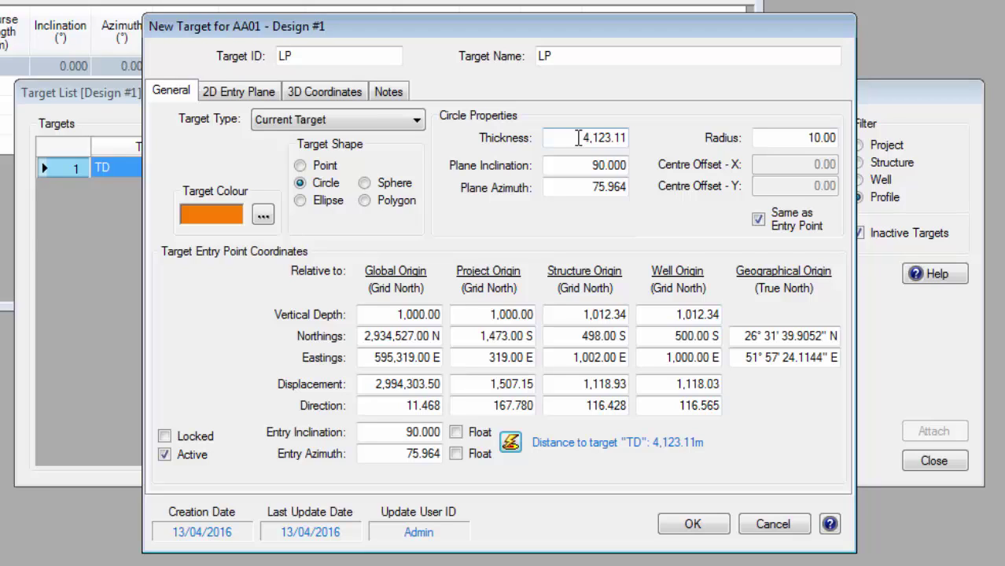
click(693, 524)
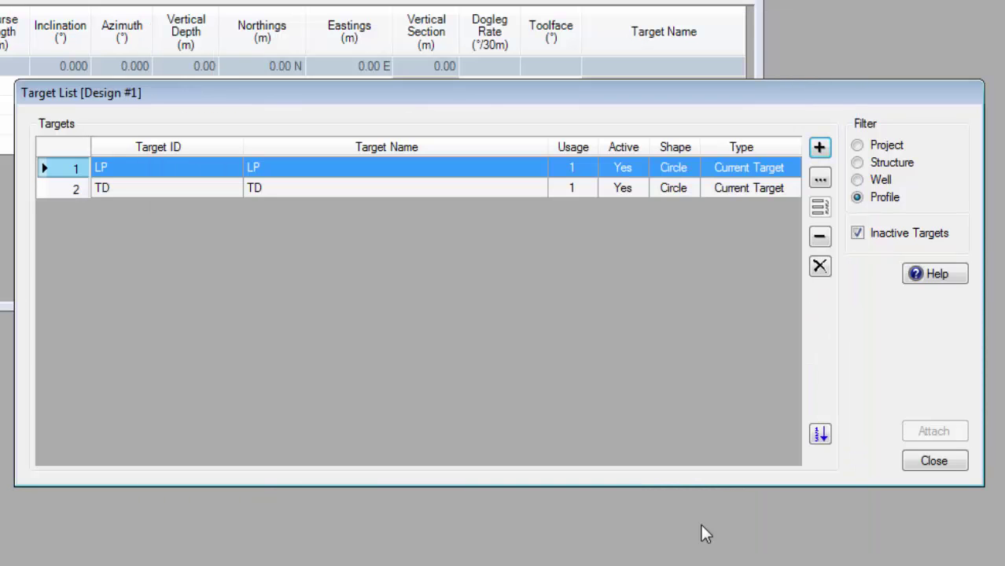
click(934, 462)
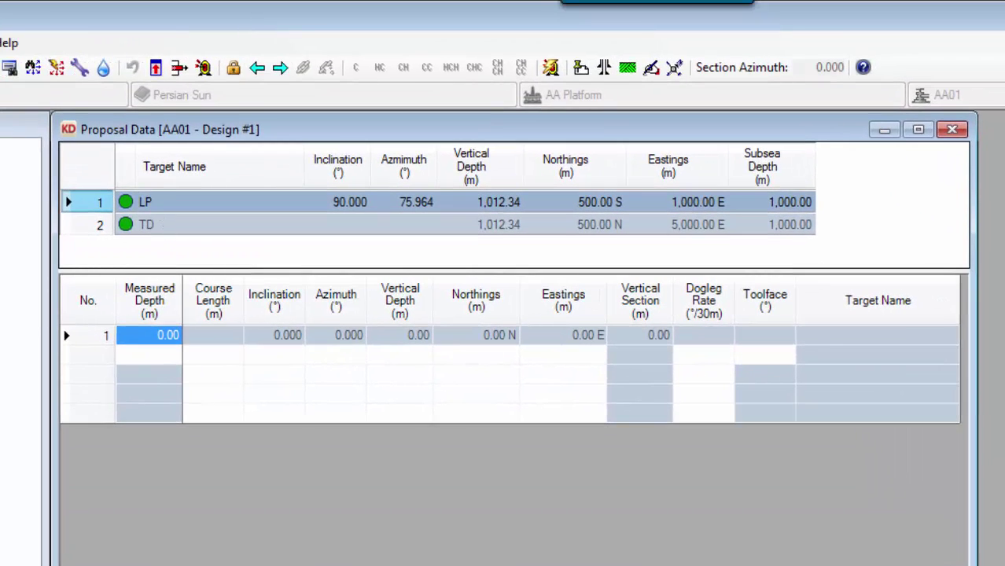
click(330, 133)
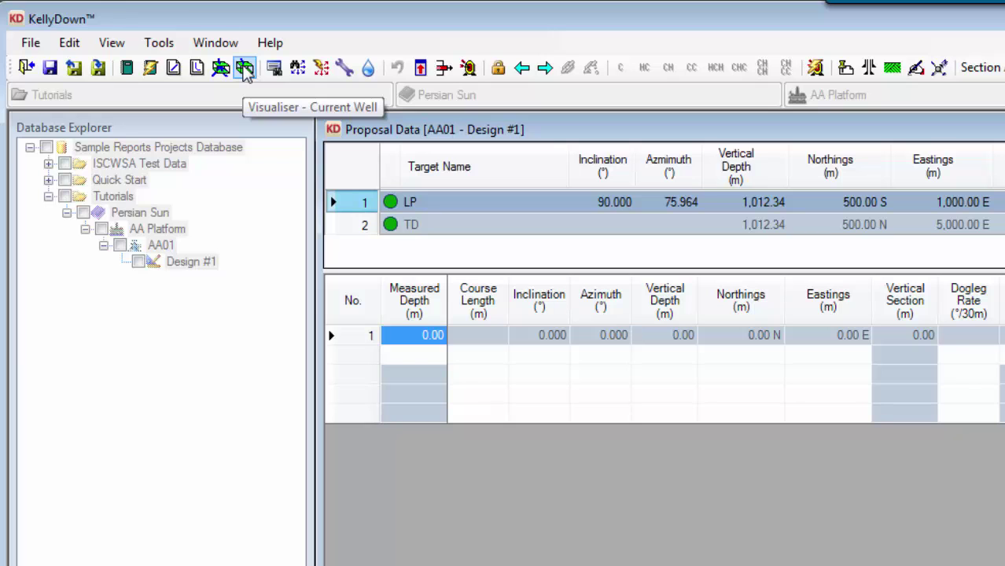
- Open the visualiser for the current well and add a proposal station at 250 m measured depth with a dogleg rate of 0
click(246, 71)
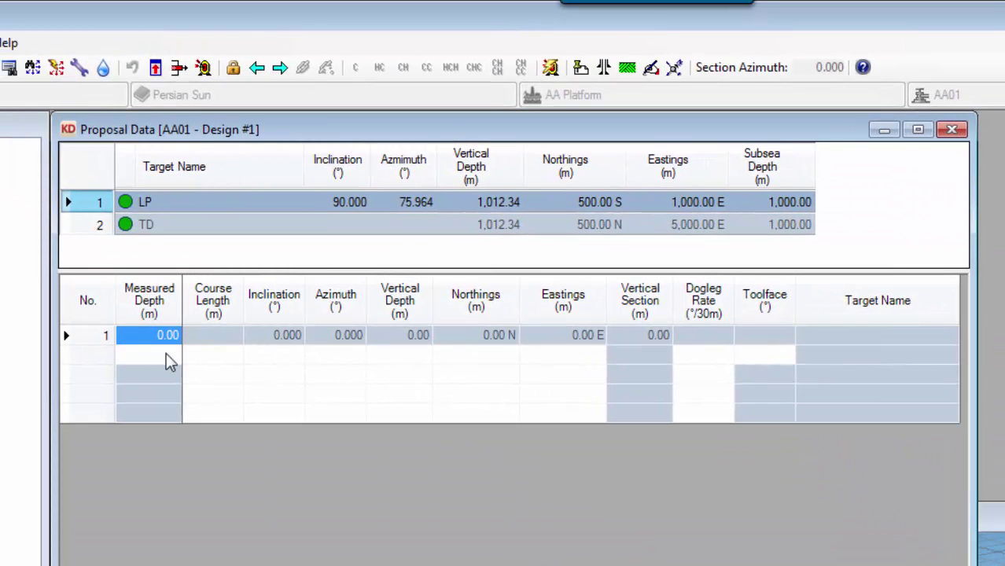
click(166, 356)
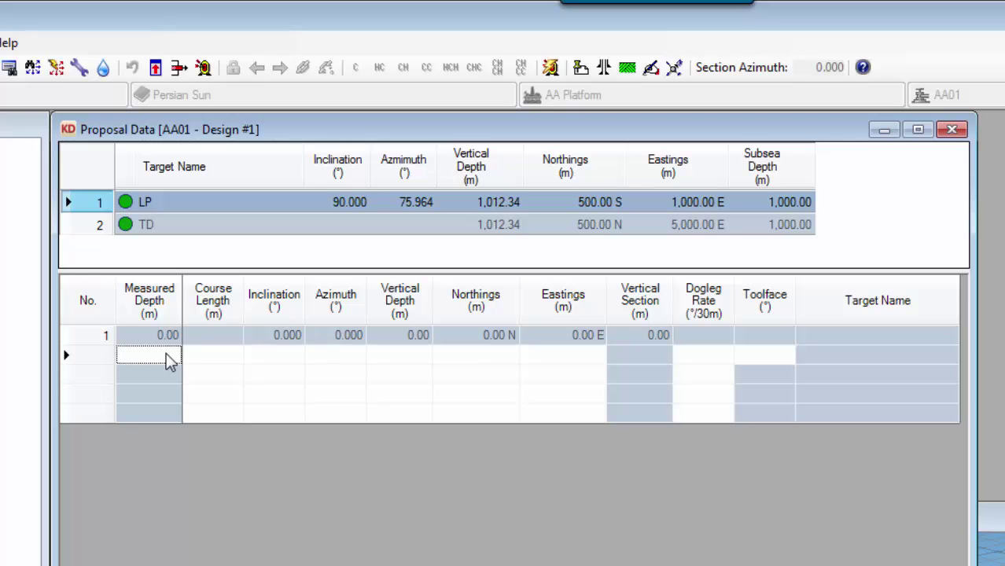
text(250)
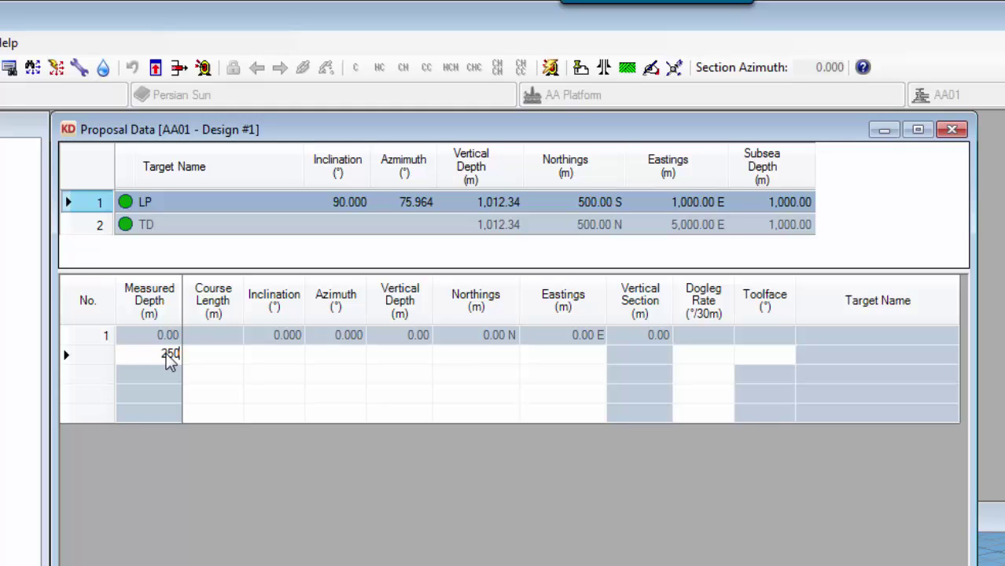
key(Tab)
key(Tab)
key(Tab)
key(Tab)
key(Tab)
key(Tab)
key(Tab)
key(Tab)
text(0)
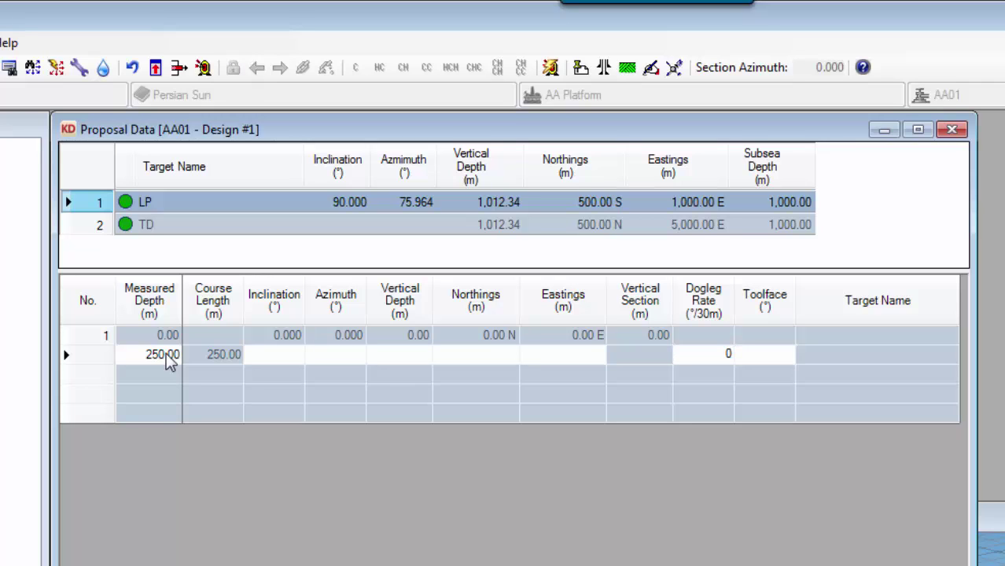
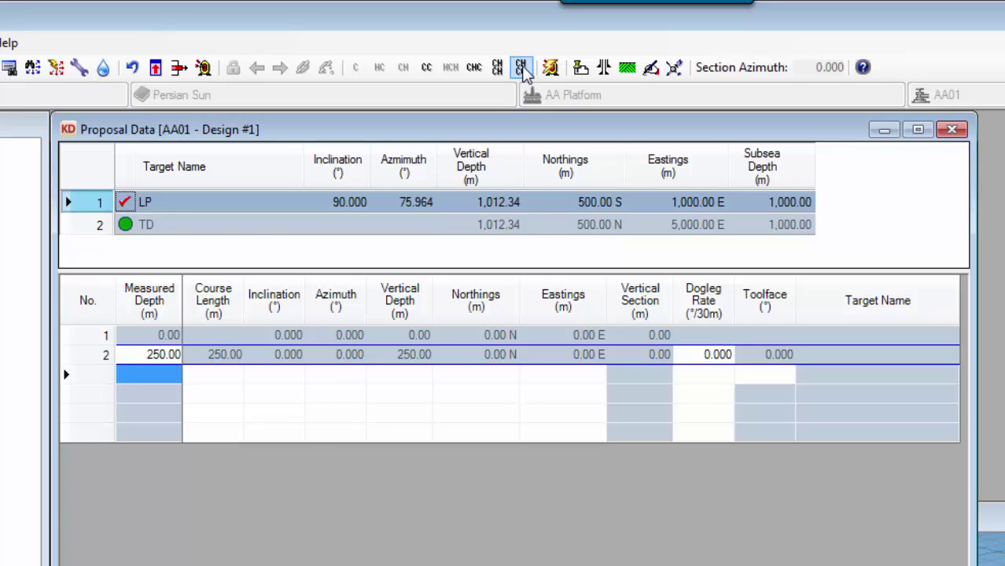
- Plan a CH-CC profile to target LP with dogleg rates of 8, 8 and 1 °/30m for its three curves
click(521, 68)
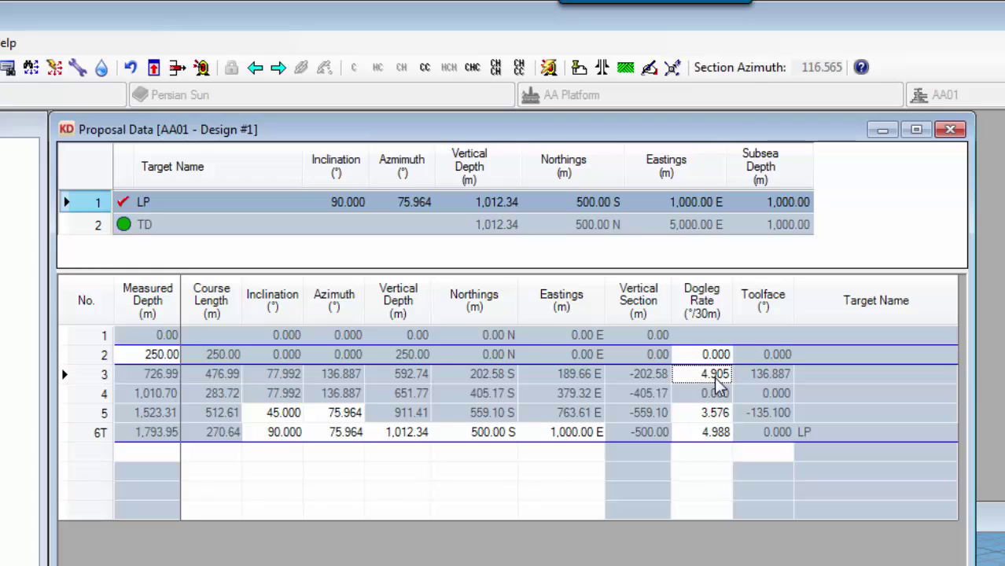
text(8)
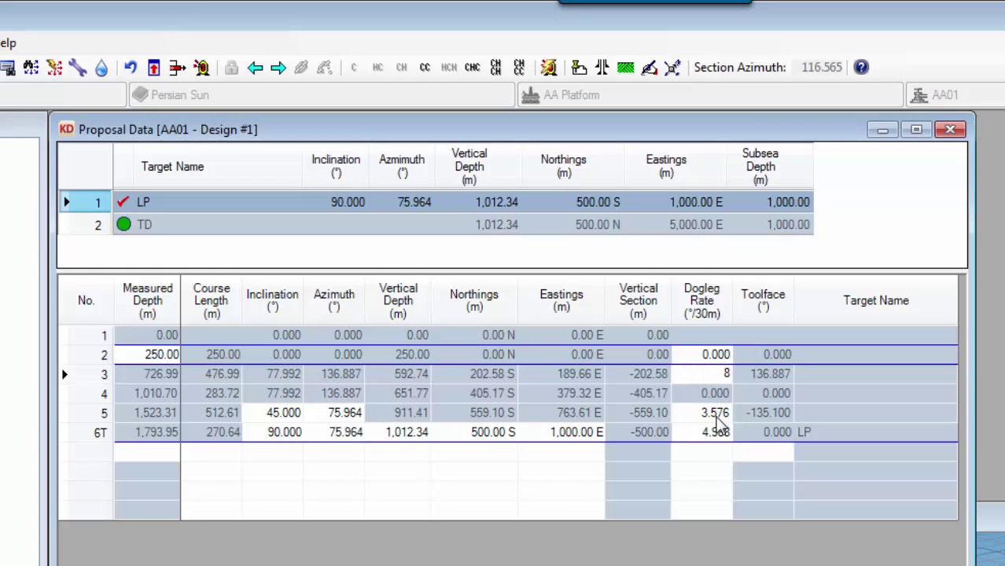
click(715, 415)
text(8)
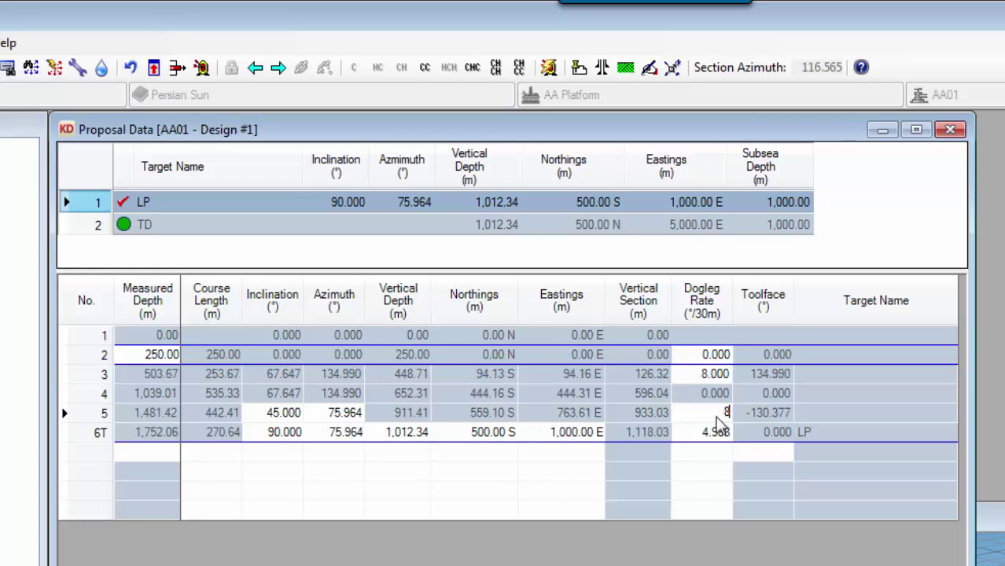
click(714, 433)
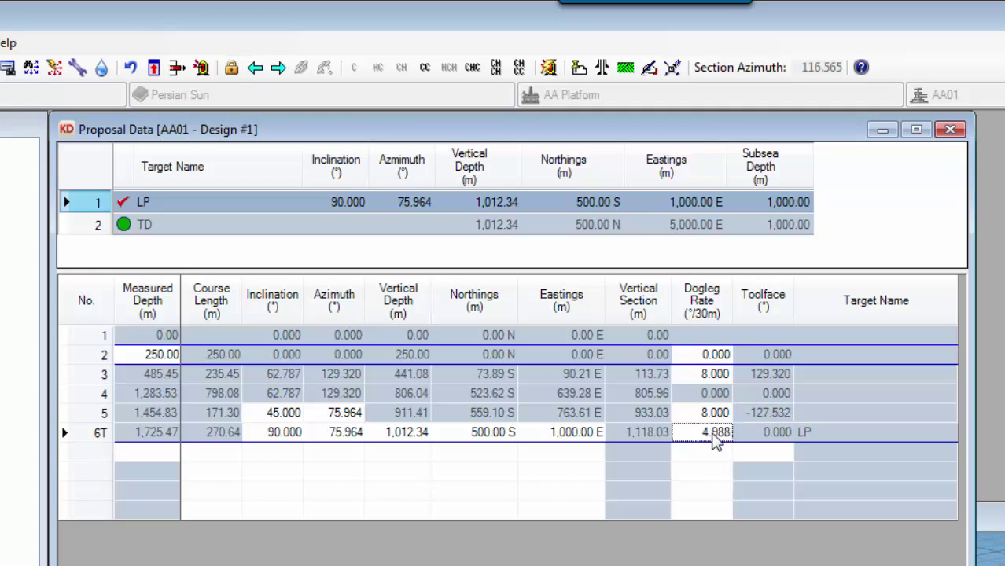
key(BackSpace)
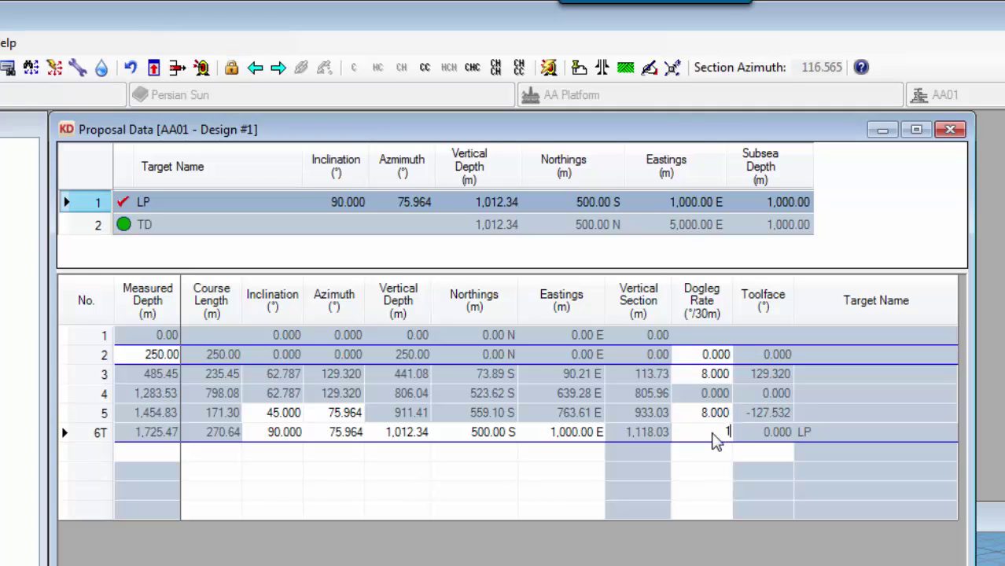
text(1)
key(Return)
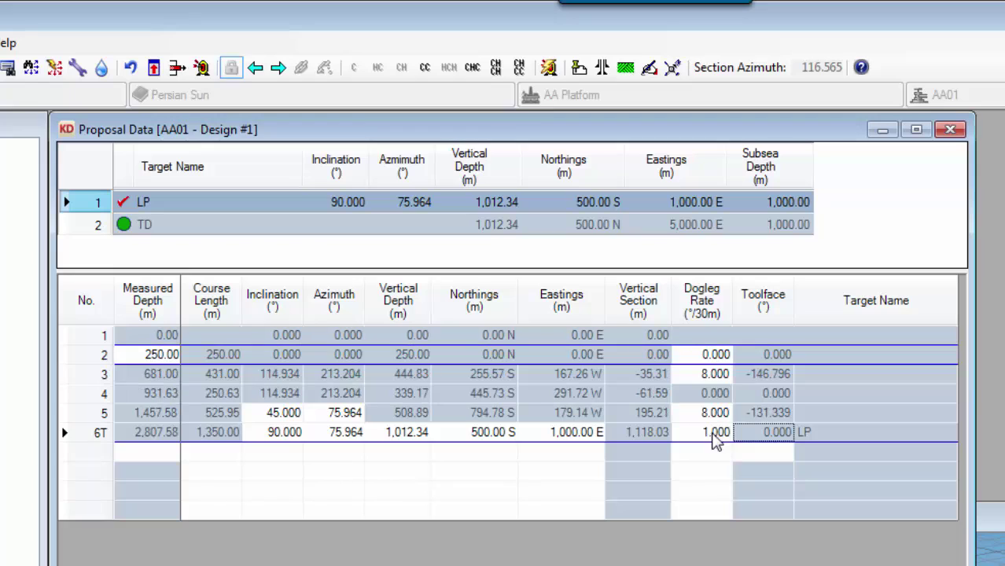
- Set the inclination of station 5, just before target LP, to 85°
click(284, 415)
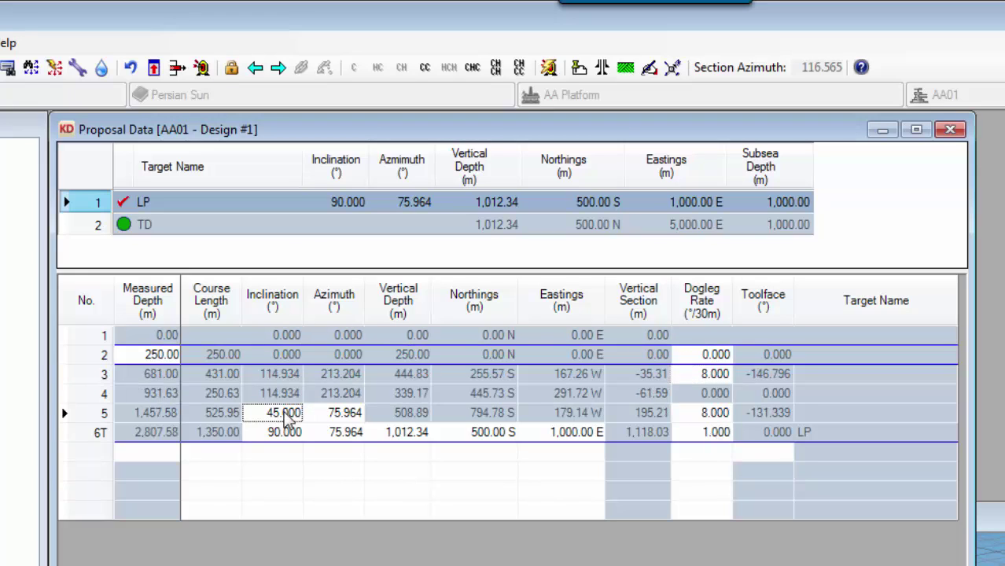
text(85)
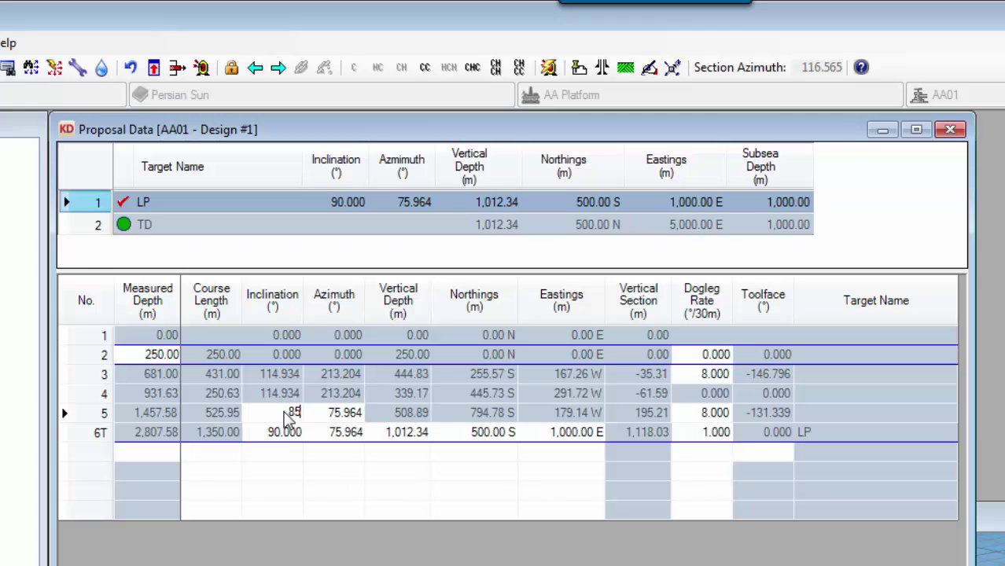
key(Tab)
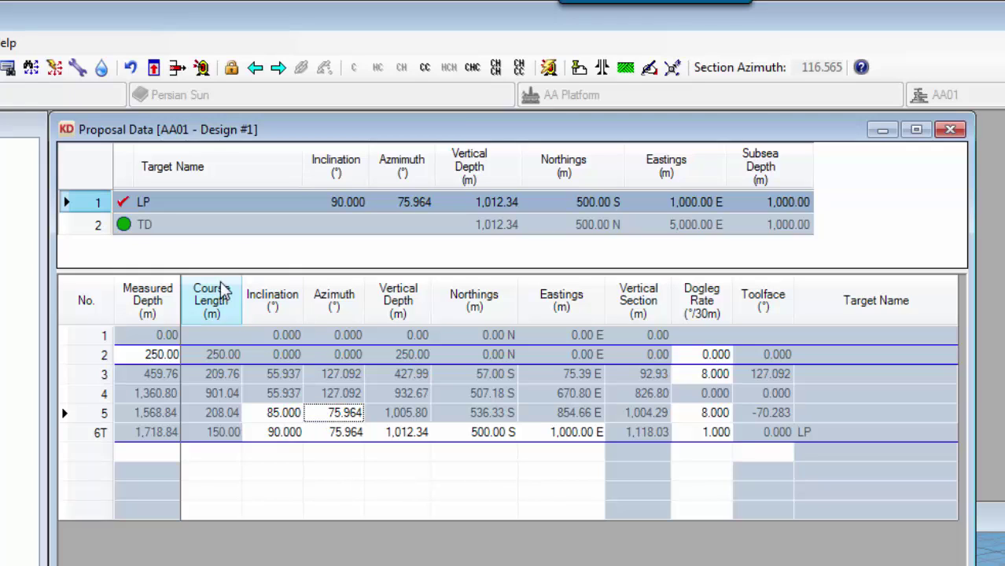
- Plan a C section to target TD and extend the well path by a 10 m course length with a dogleg rate of 0
click(94, 227)
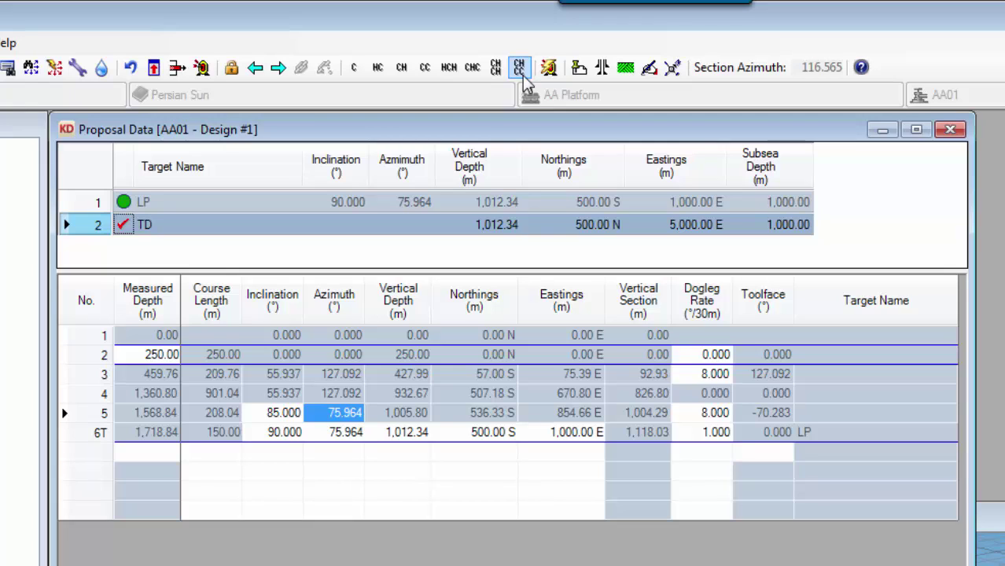
click(354, 69)
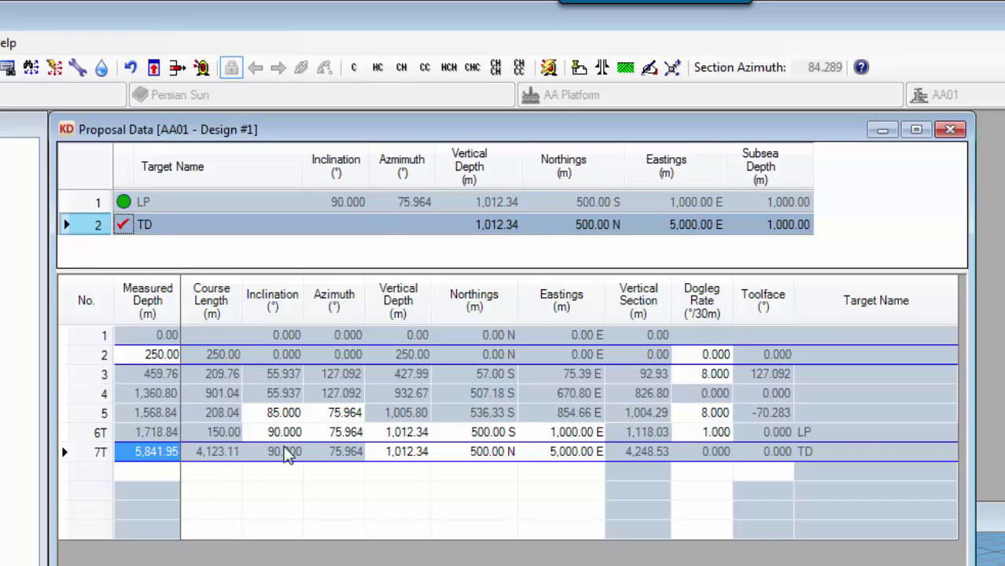
click(220, 474)
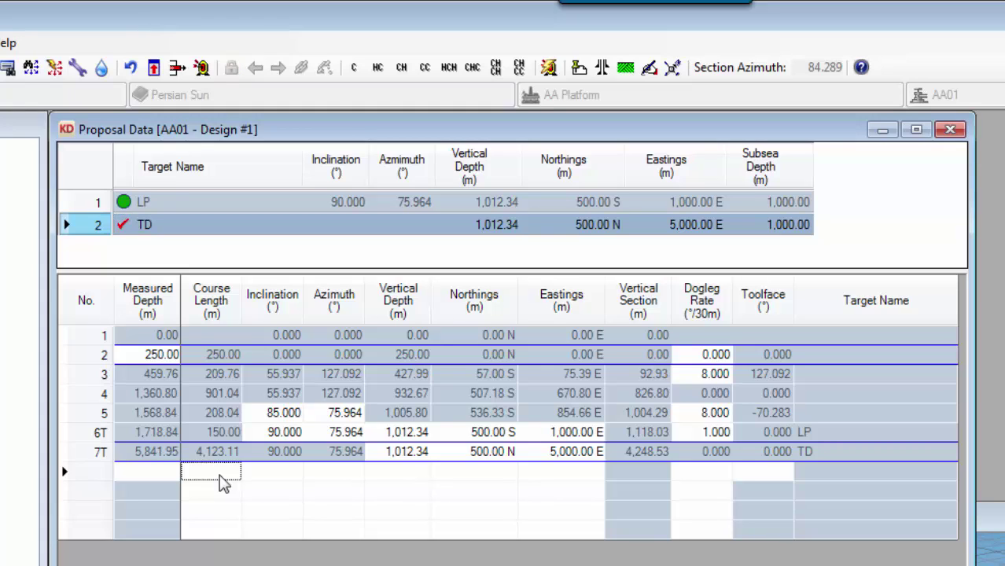
text(10)
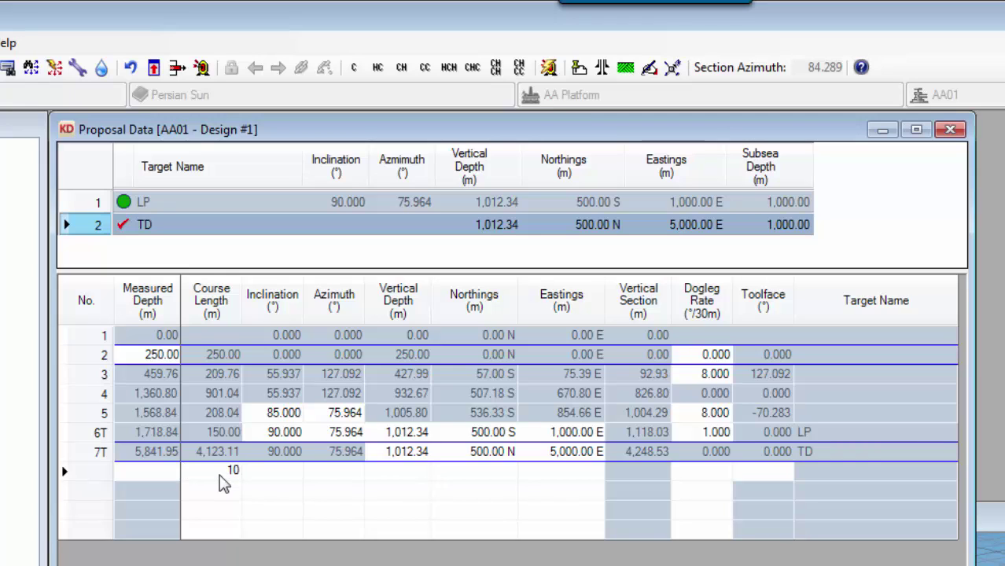
key(Tab)
key(Tab)
key(Tab)
key(Tab)
key(Tab)
key(Tab)
key(Tab)
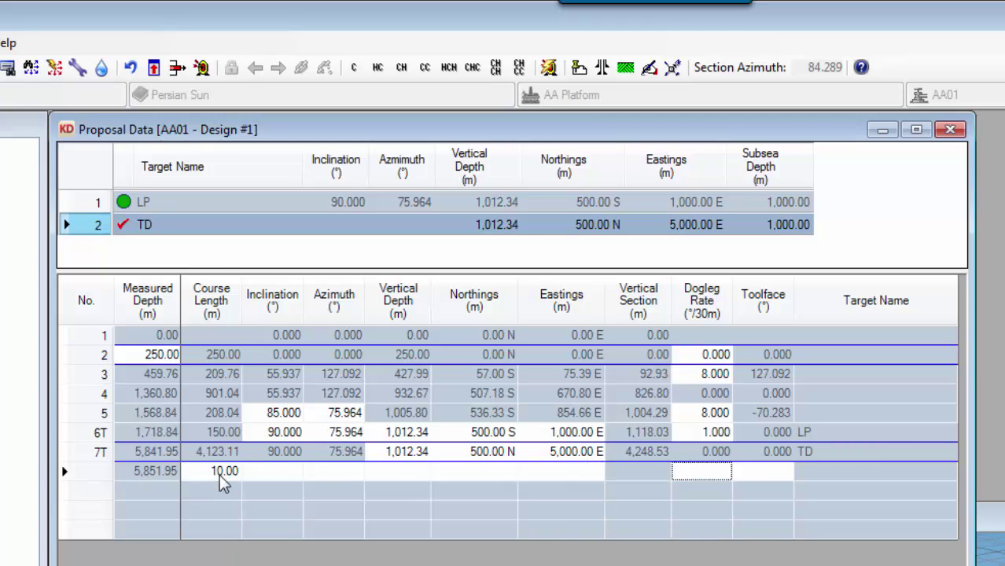
text(0)
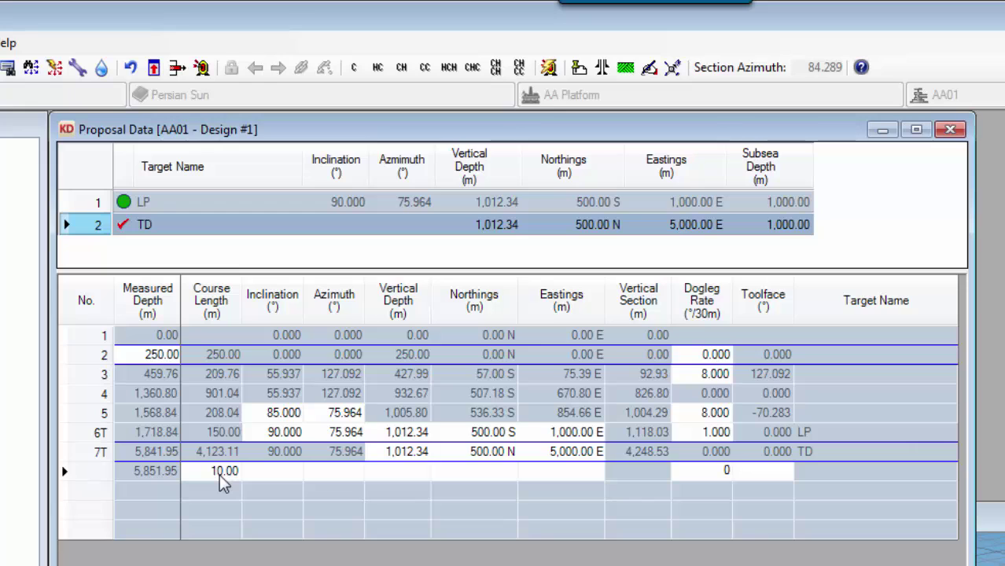
key(Return)
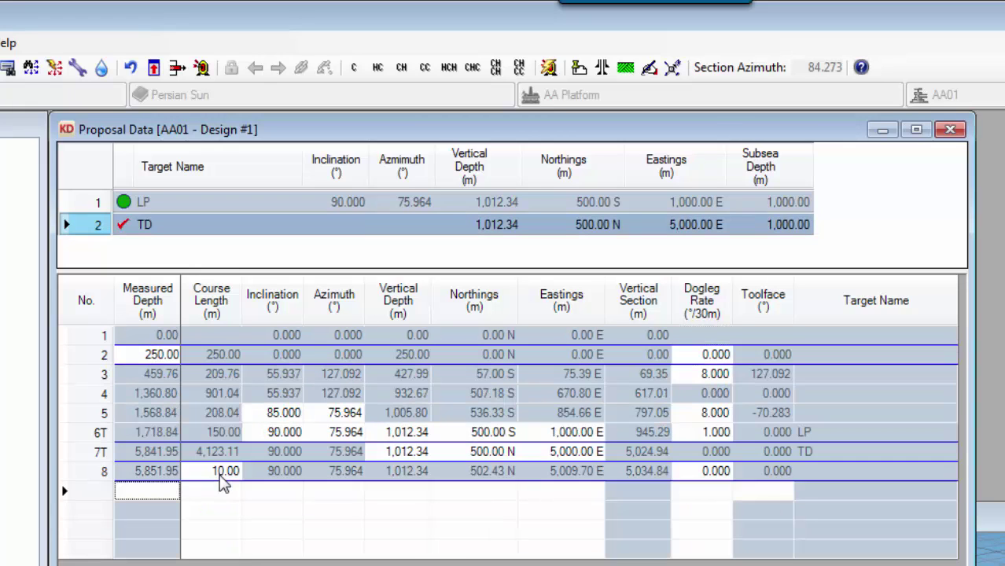
- Try a measured depth of 500 m for the kick-off station and view the well path in the visualiser
click(283, 414)
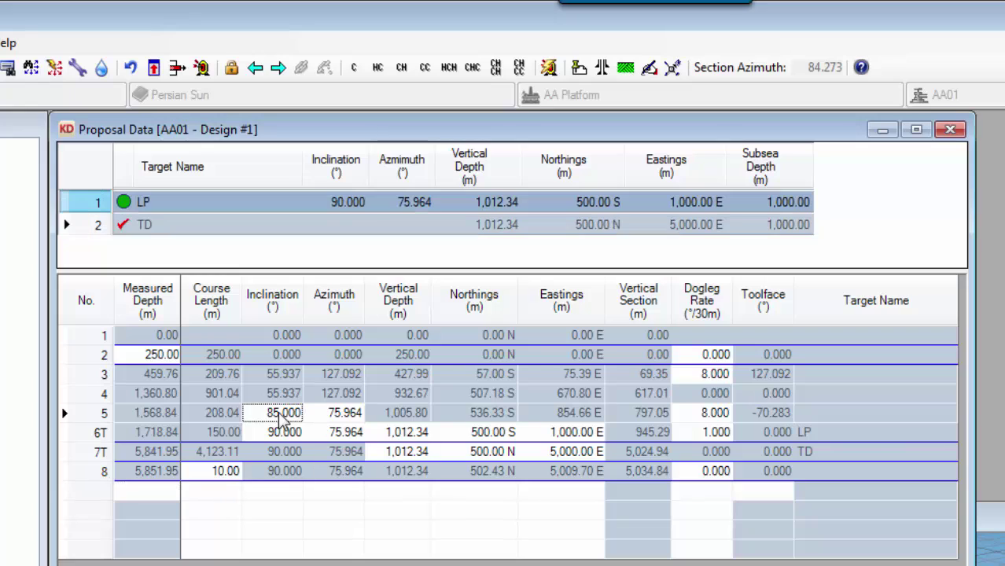
click(343, 414)
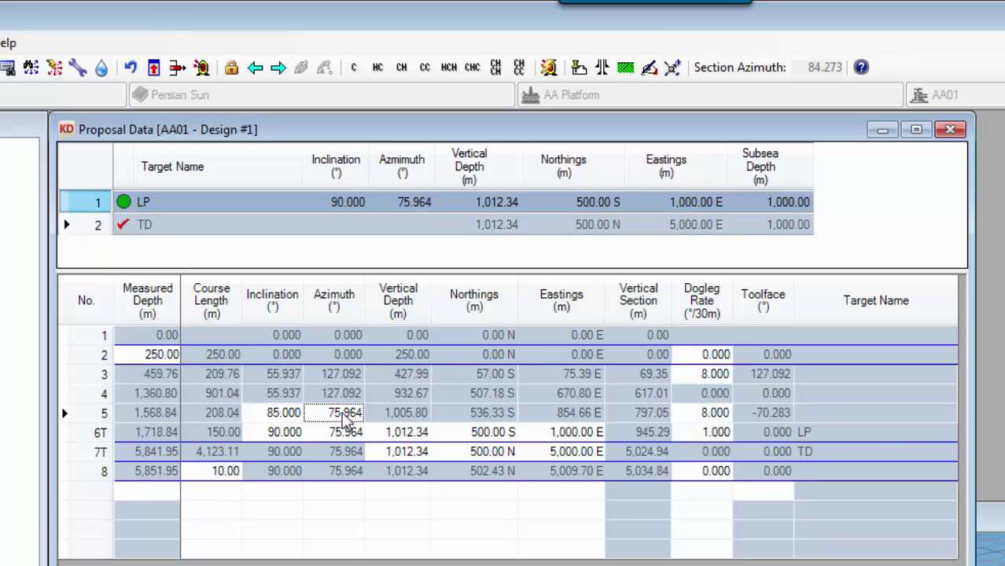
click(157, 355)
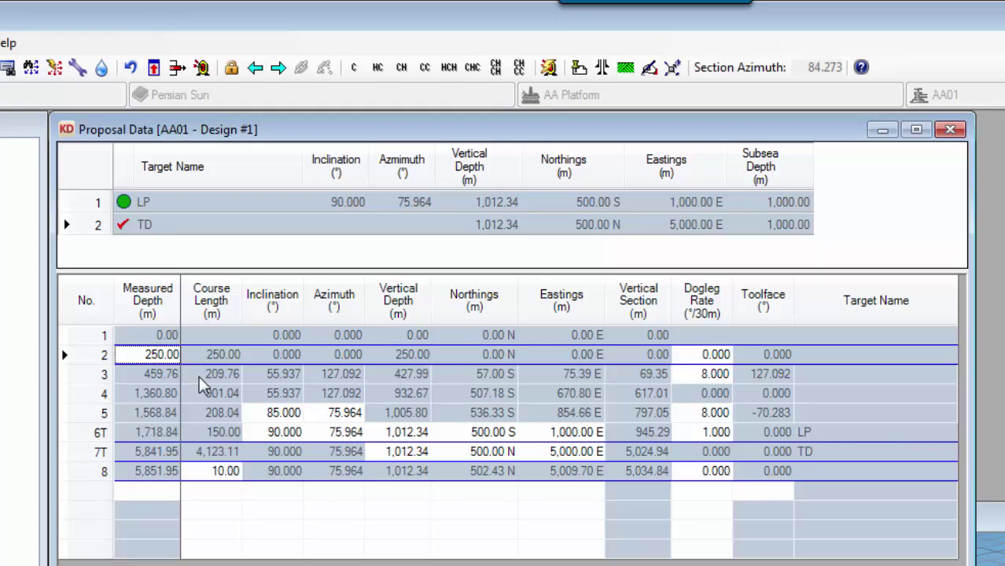
text(500)
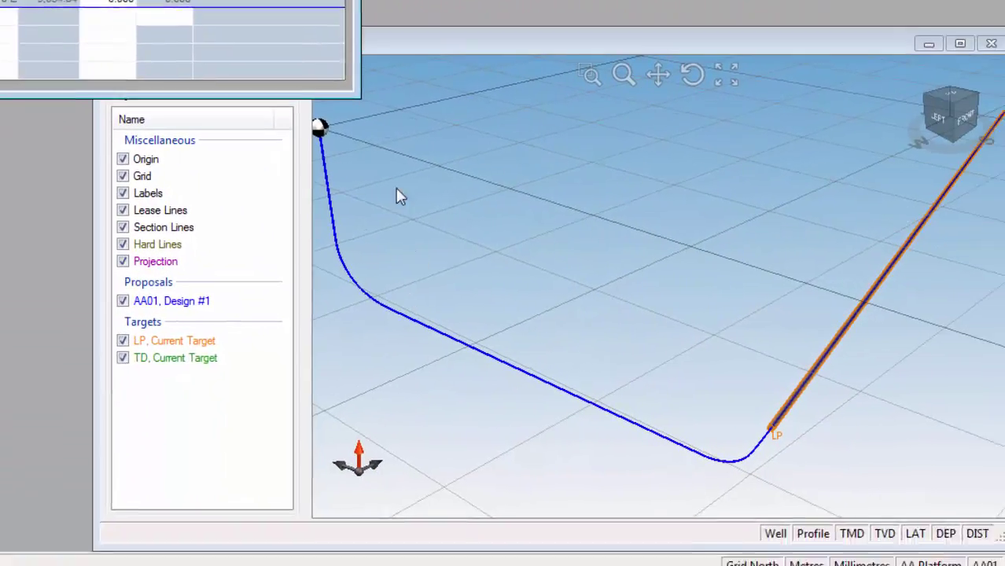
click(1004, 565)
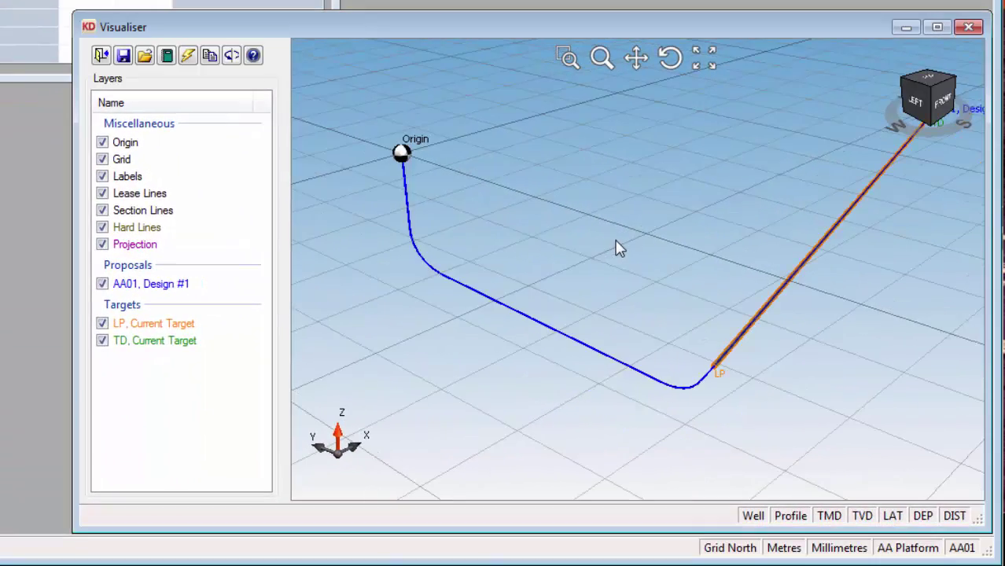
scroll(574, 294, down, 3)
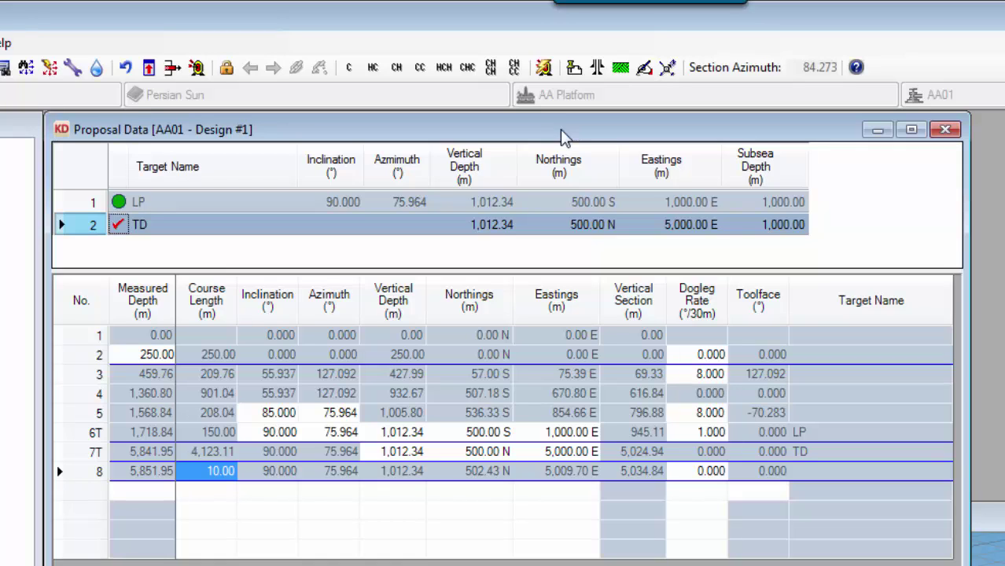
- Generate automatic comments for Design #1, then close the comments and save the modifications
click(643, 69)
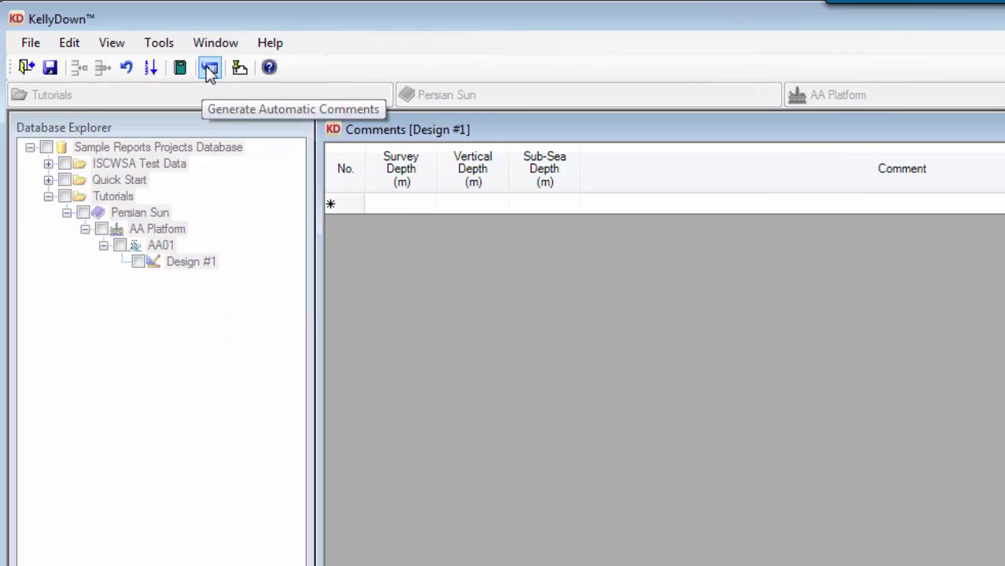
click(211, 69)
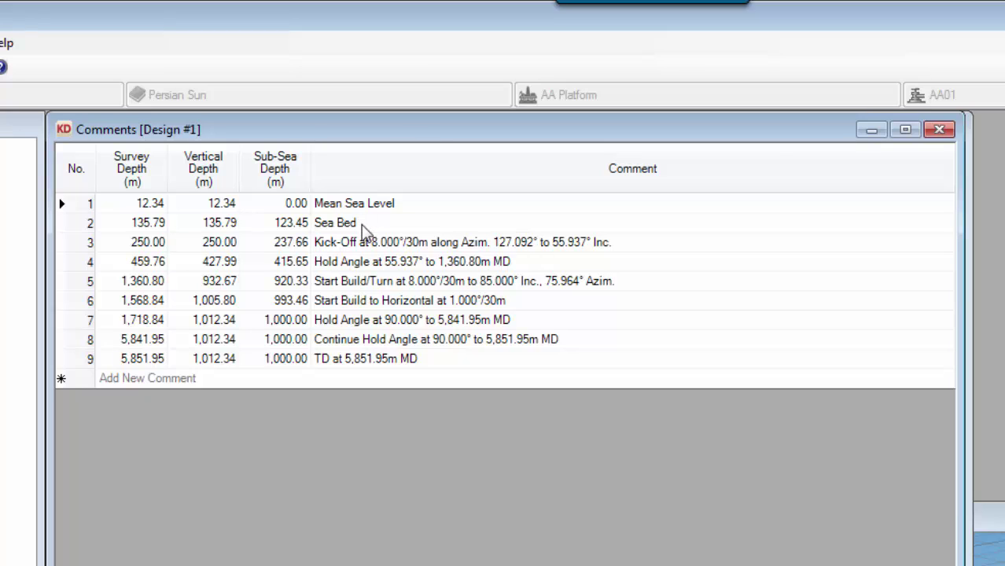
click(372, 245)
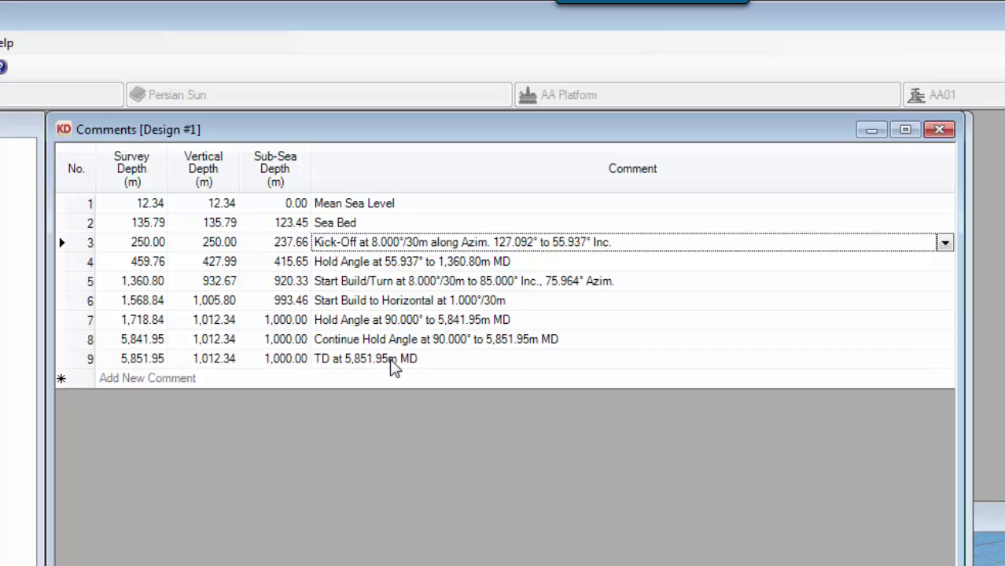
click(939, 130)
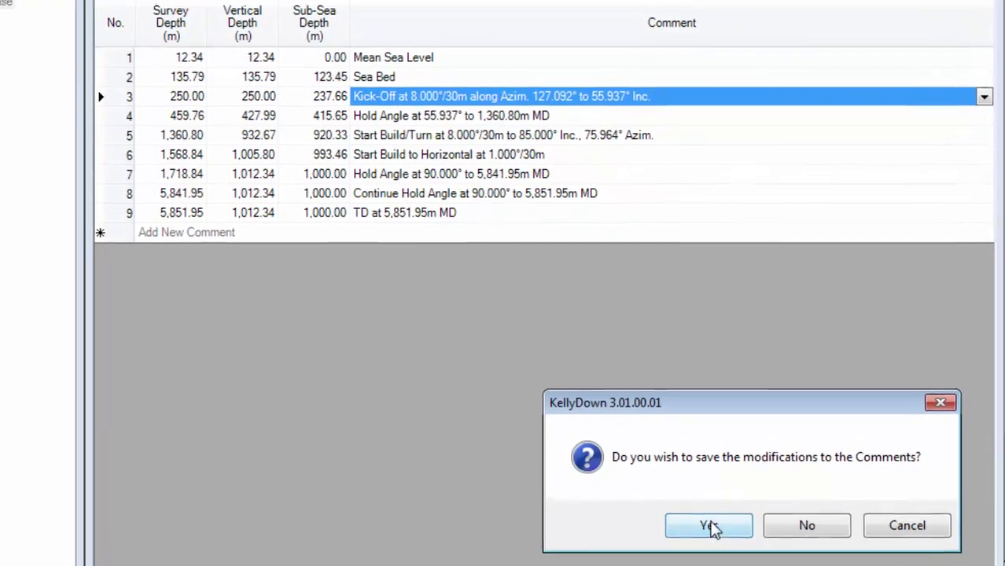
click(713, 516)
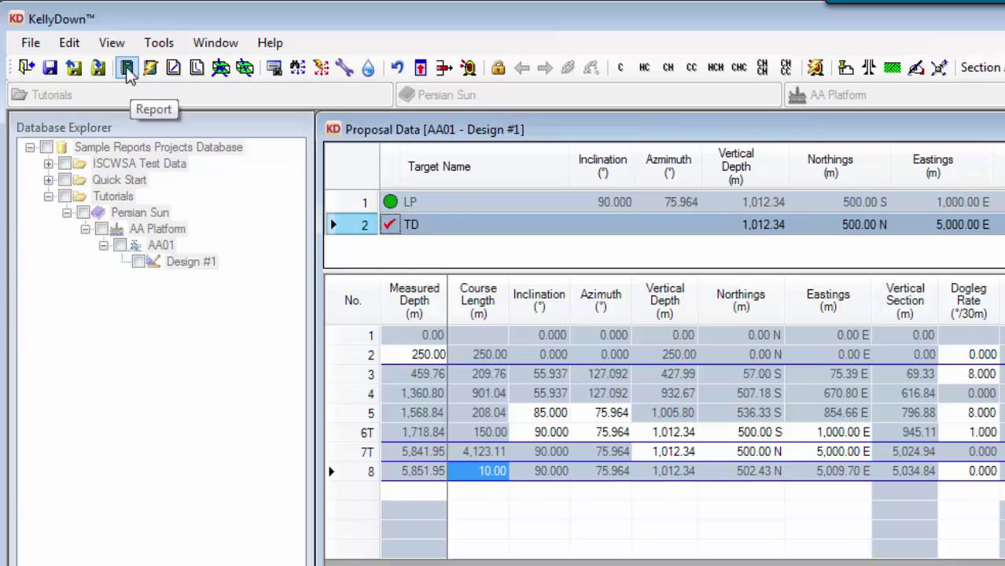
- Preview the proposal report without interpolation and review its station data, associated comments and target coordinates
click(127, 68)
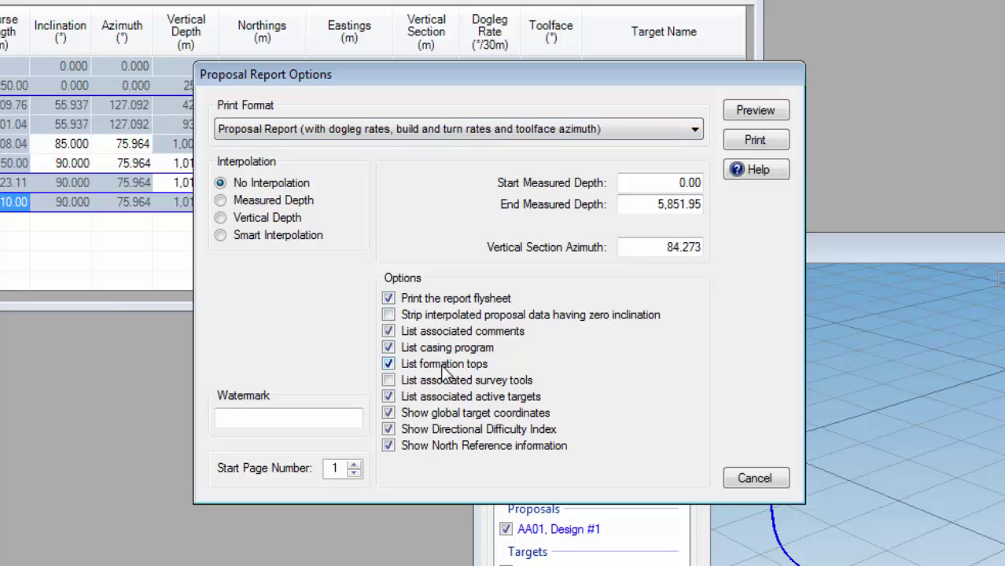
click(754, 111)
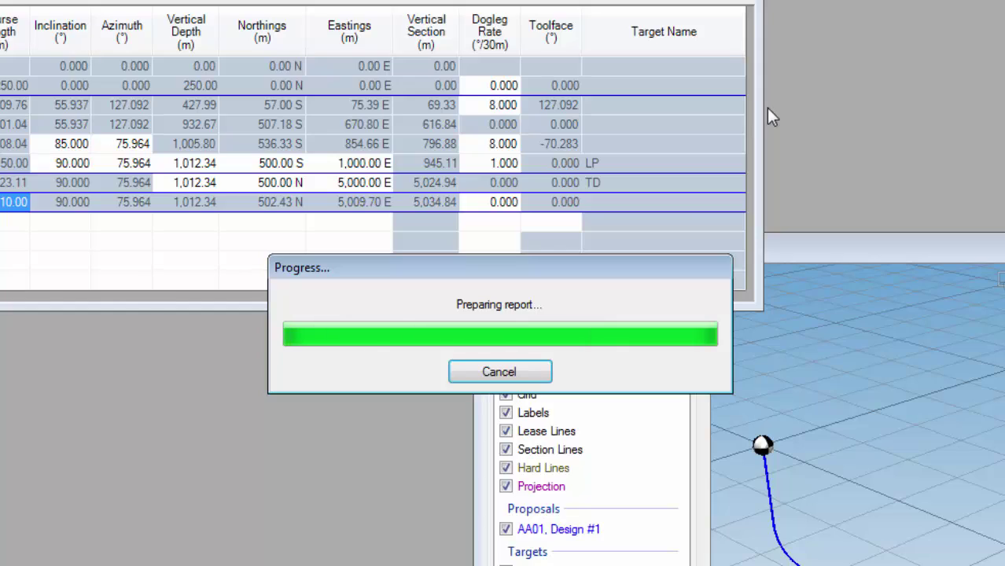
scroll(525, 366, down, 10)
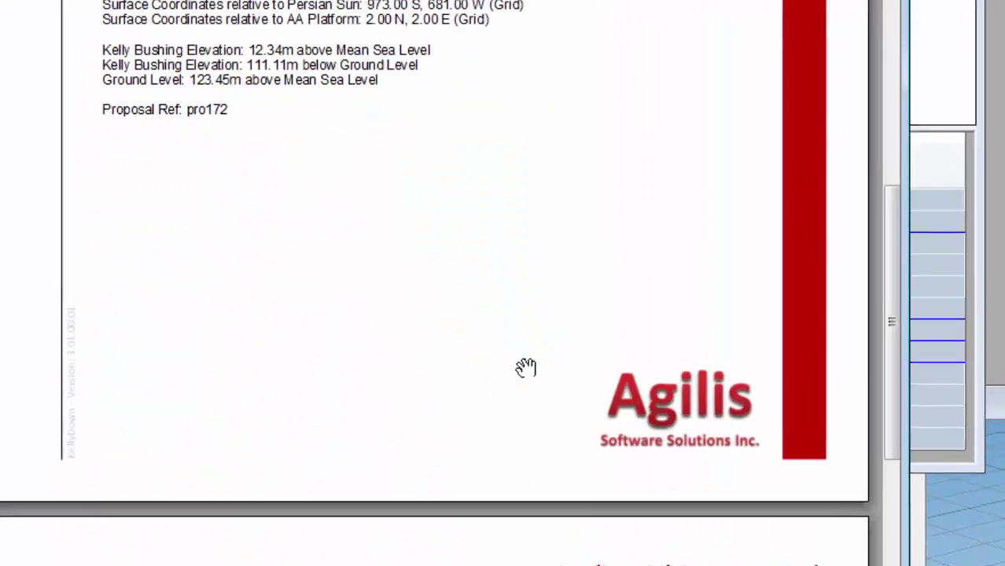
scroll(603, 434, down, 5)
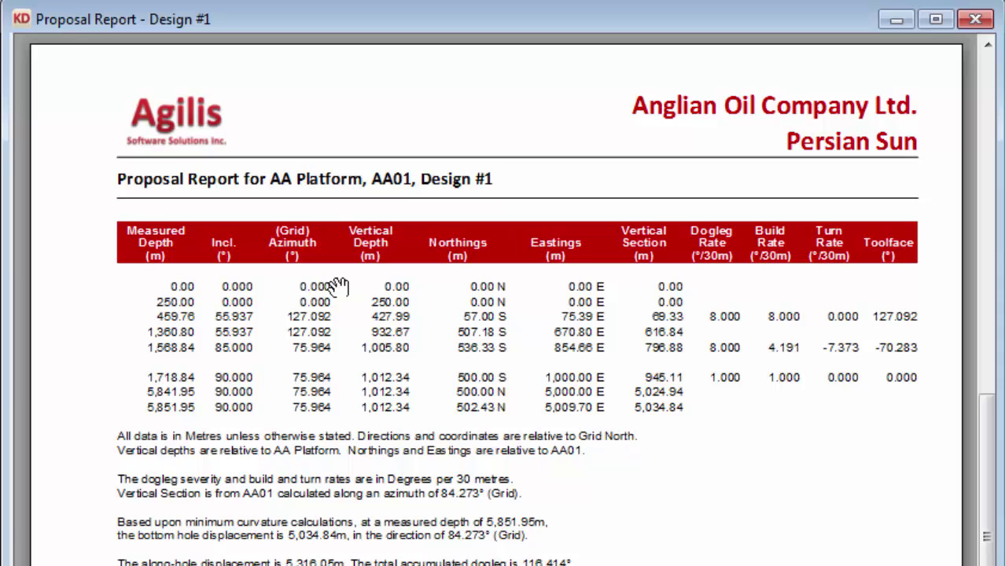
scroll(392, 253, down, 6)
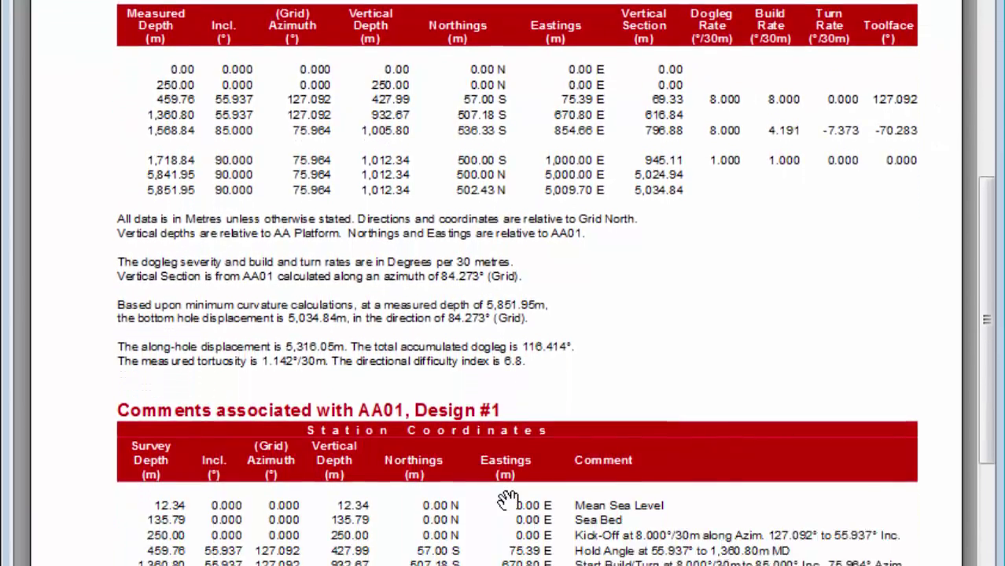
scroll(581, 197, down, 5)
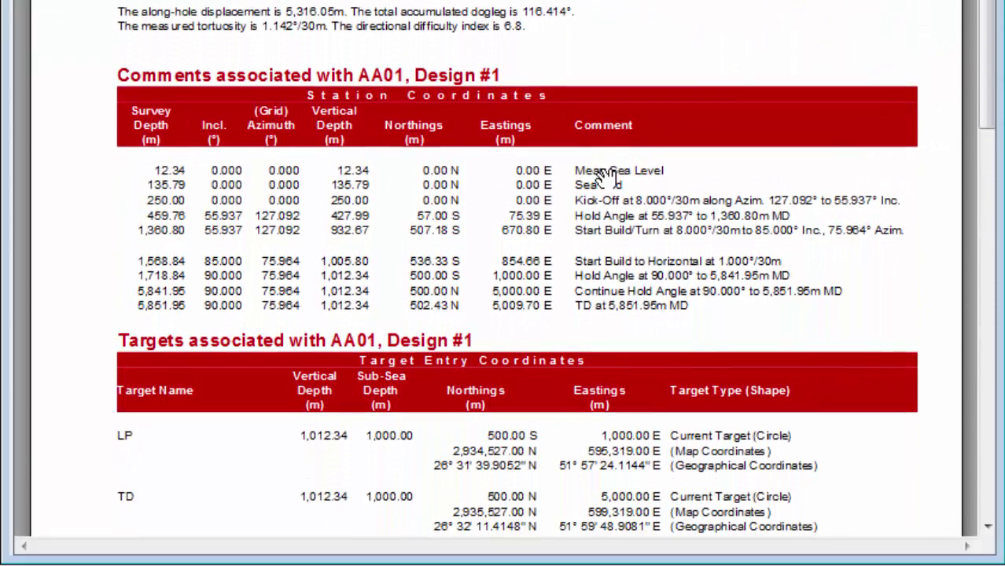